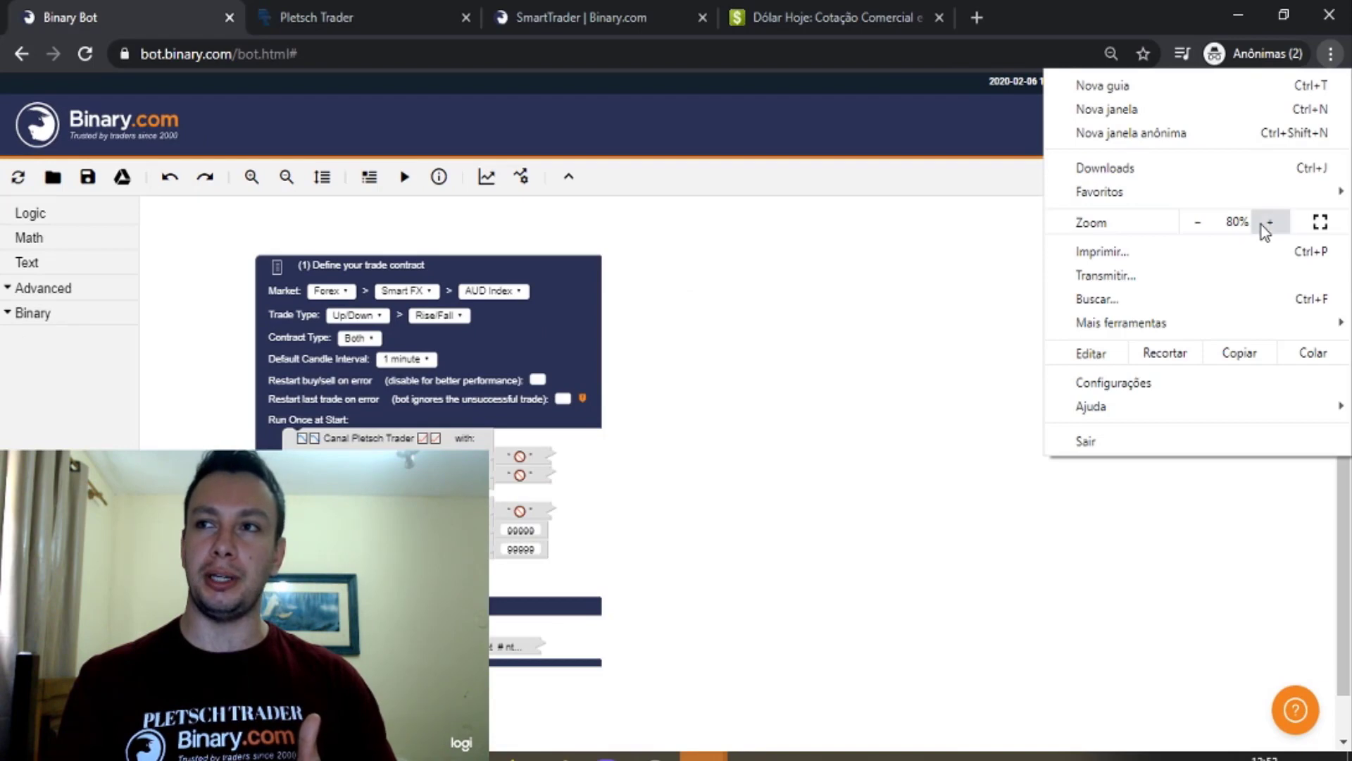
Enlarge the Binary Bot page by one zoom level
{"action": "left_click", "coordinate": [1270, 223]}
{"action": "left_click", "coordinate": [959, 395]}
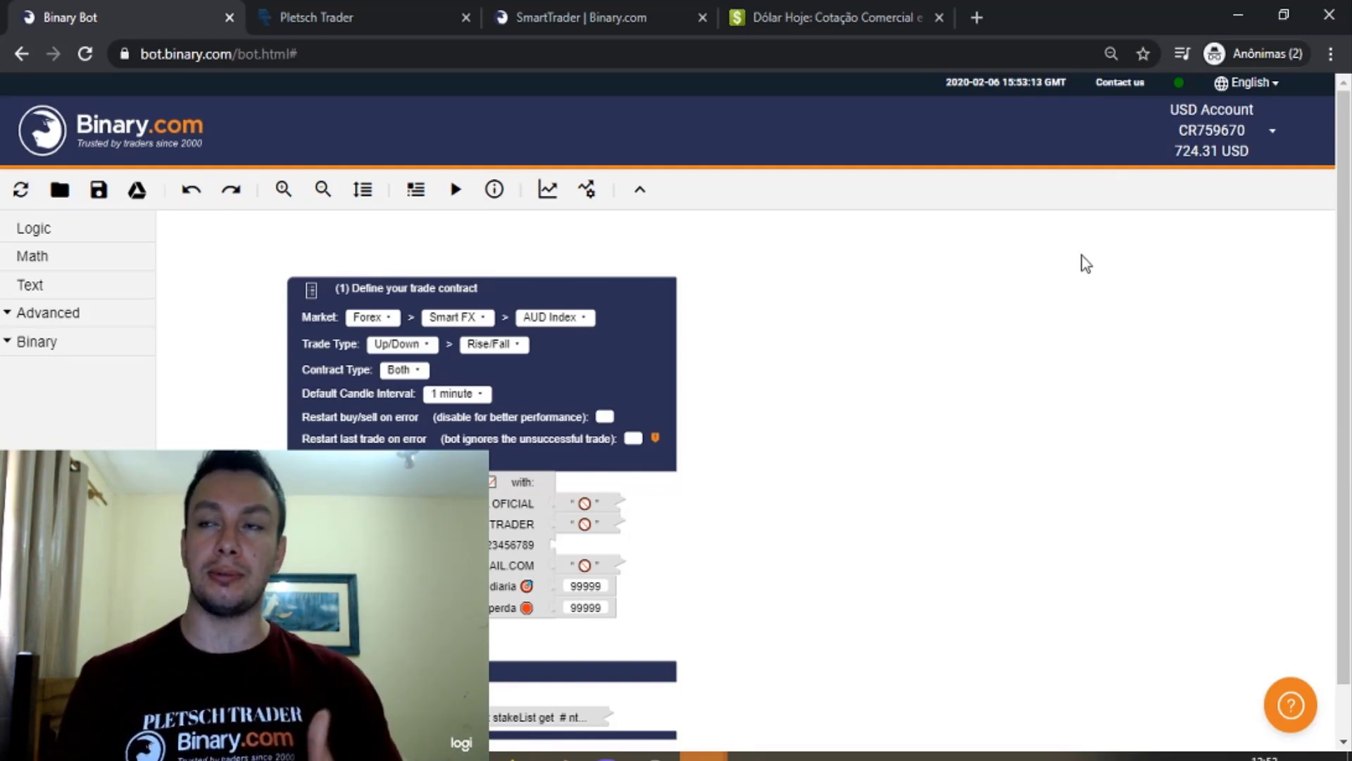
Switch the trading account to Virtual Account and back to USD Account
{"action": "left_click", "coordinate": [1212, 149]}
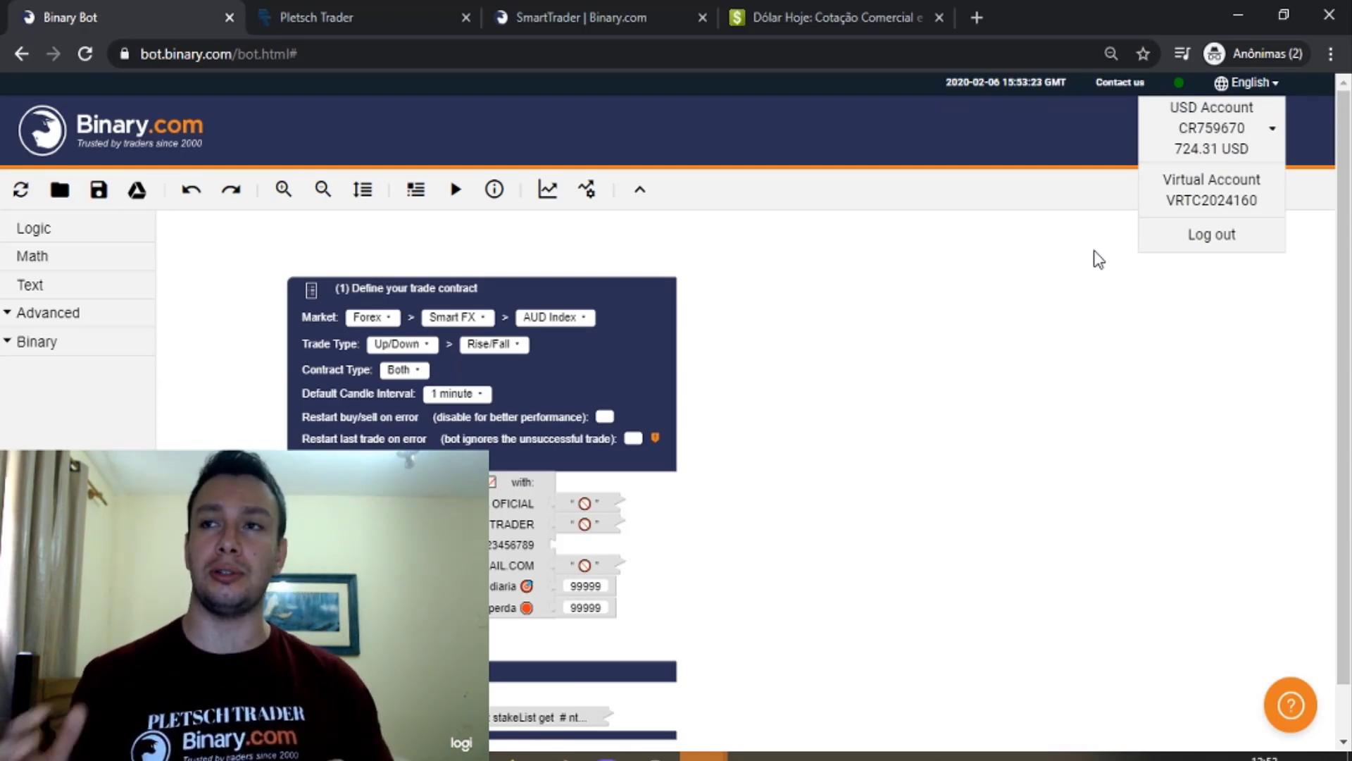
{"action": "left_click", "coordinate": [1211, 191]}
{"action": "left_click", "coordinate": [907, 466]}
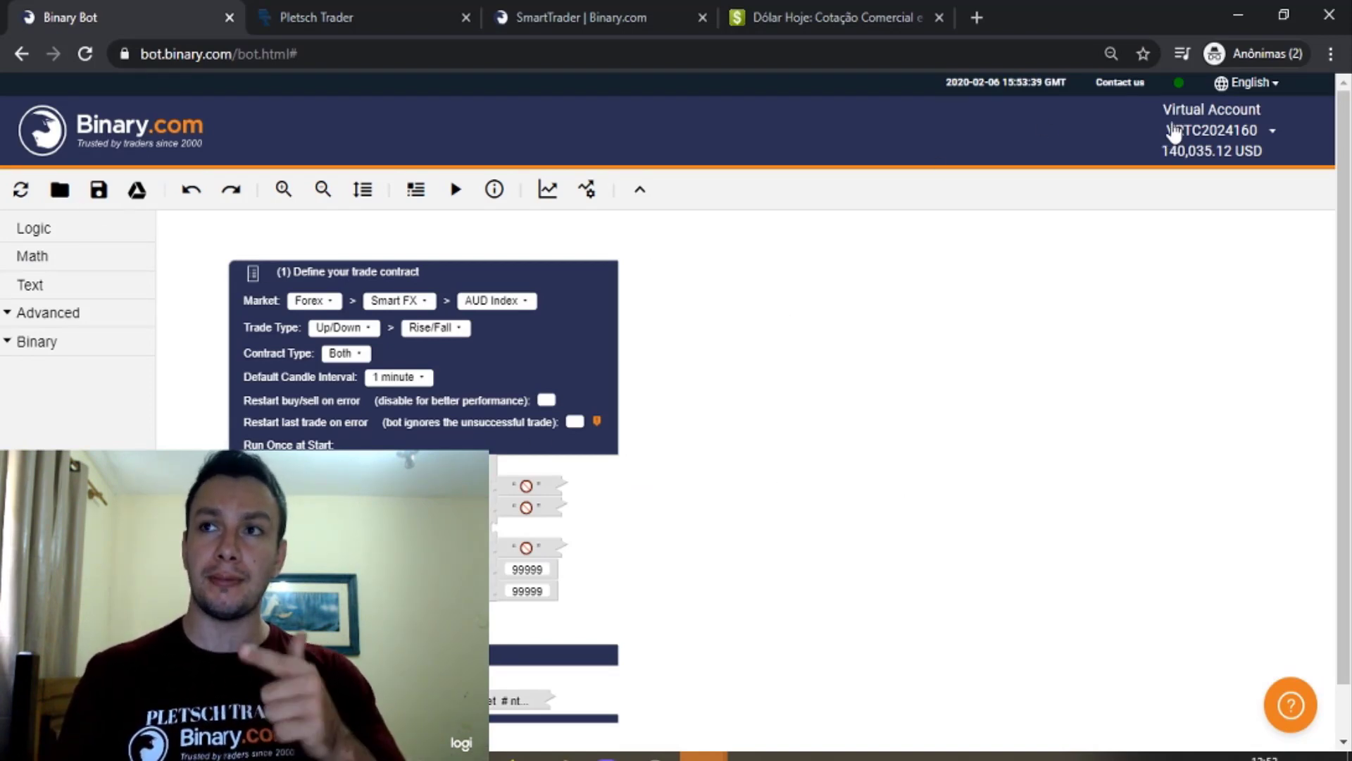
{"action": "left_click", "coordinate": [1207, 141]}
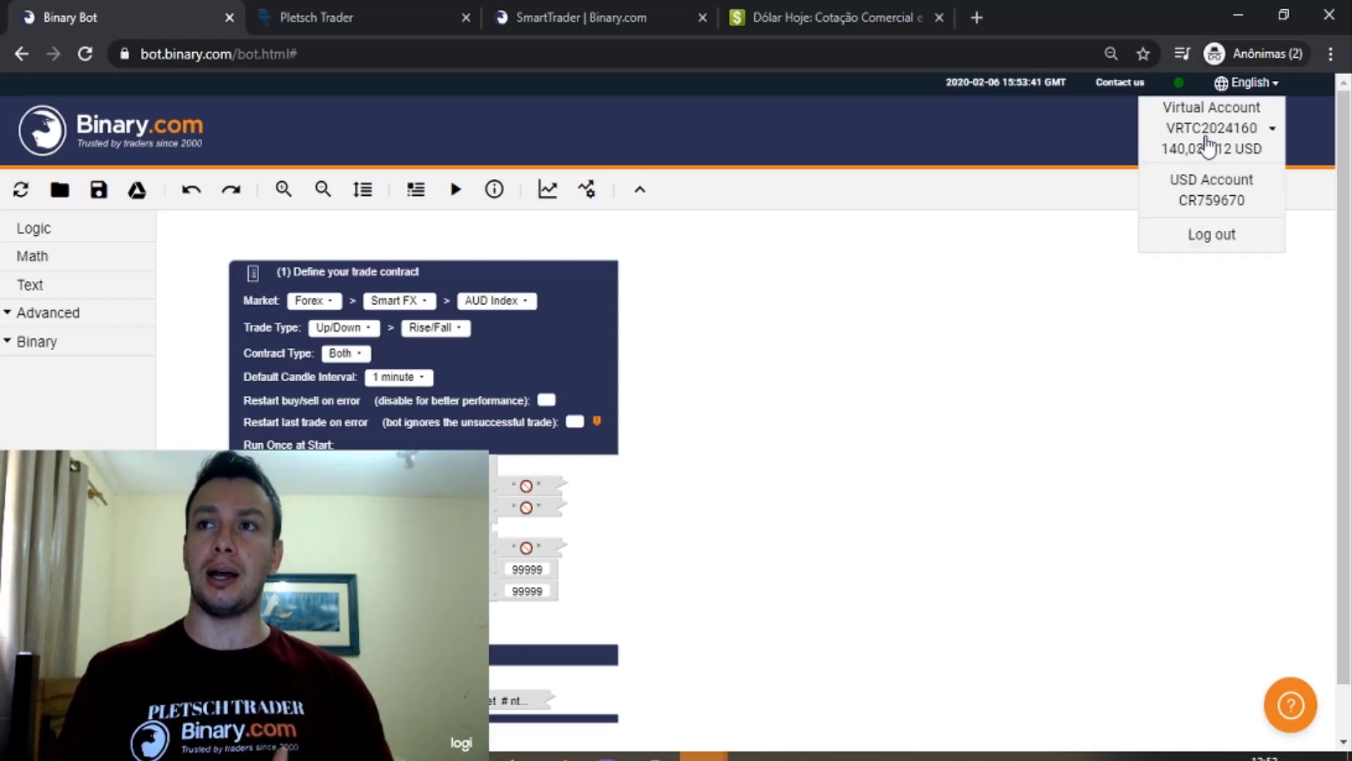
{"action": "left_click", "coordinate": [1205, 190]}
{"action": "left_click", "coordinate": [885, 470]}
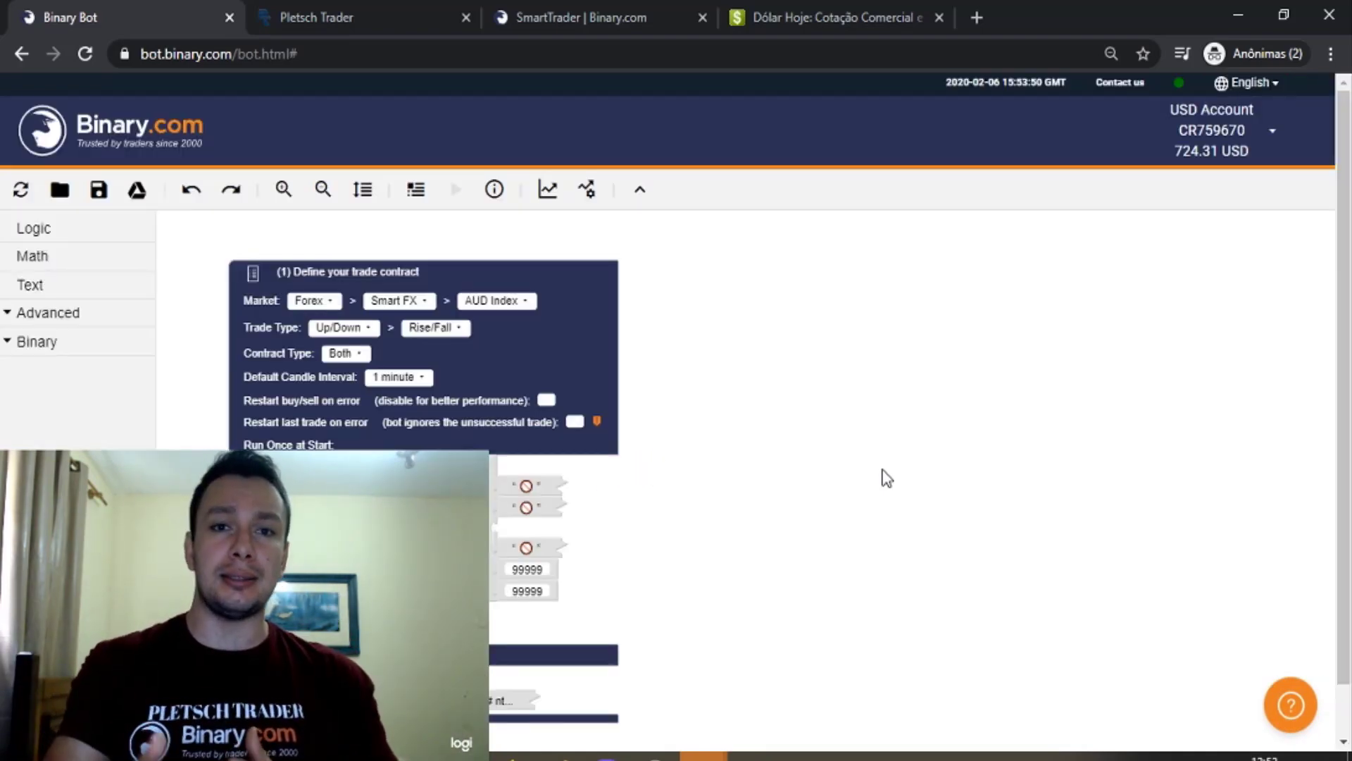
Change the site language to Português
{"action": "left_click", "coordinate": [1259, 84]}
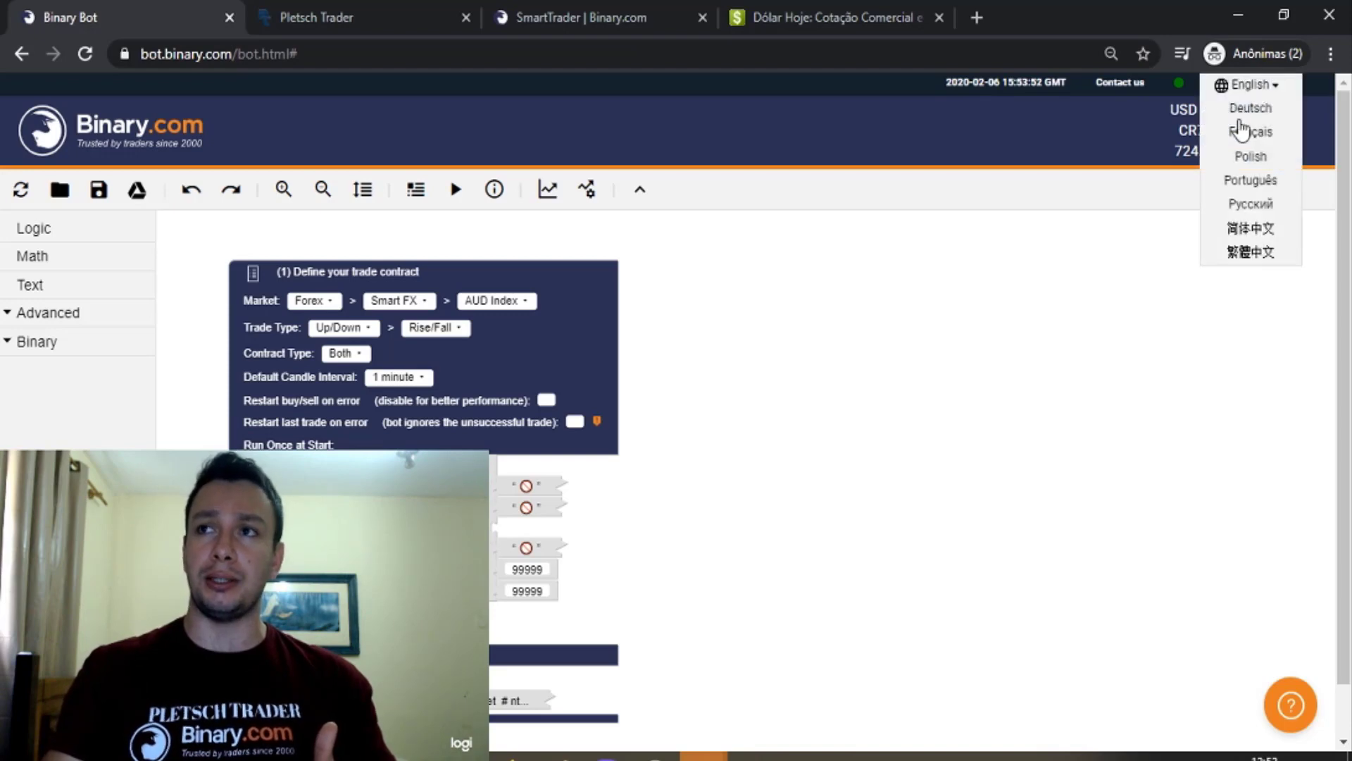
{"action": "left_click", "coordinate": [1246, 185]}
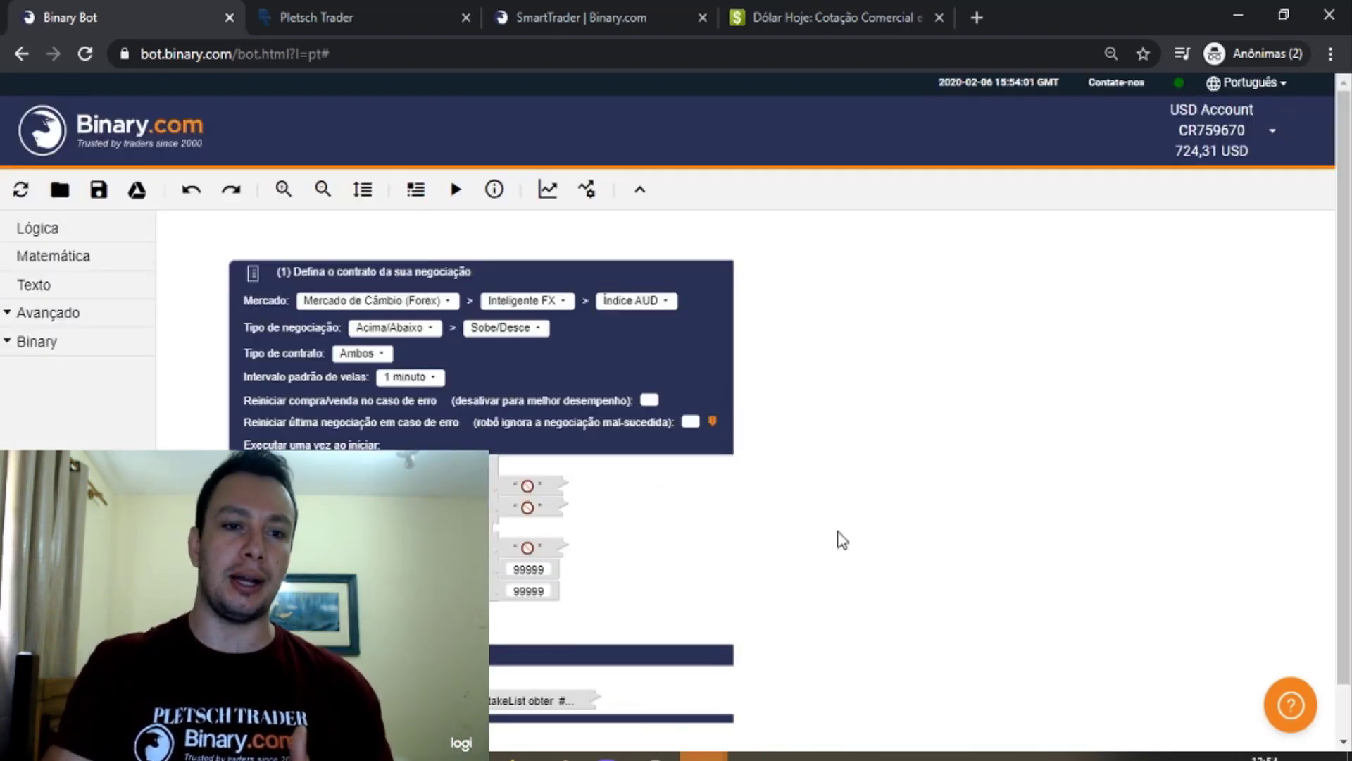
Load the robot file 01-ROBÔ HARPIA PLETSCH TRADER from the computer into the workspace
{"action": "left_click", "coordinate": [60, 191]}
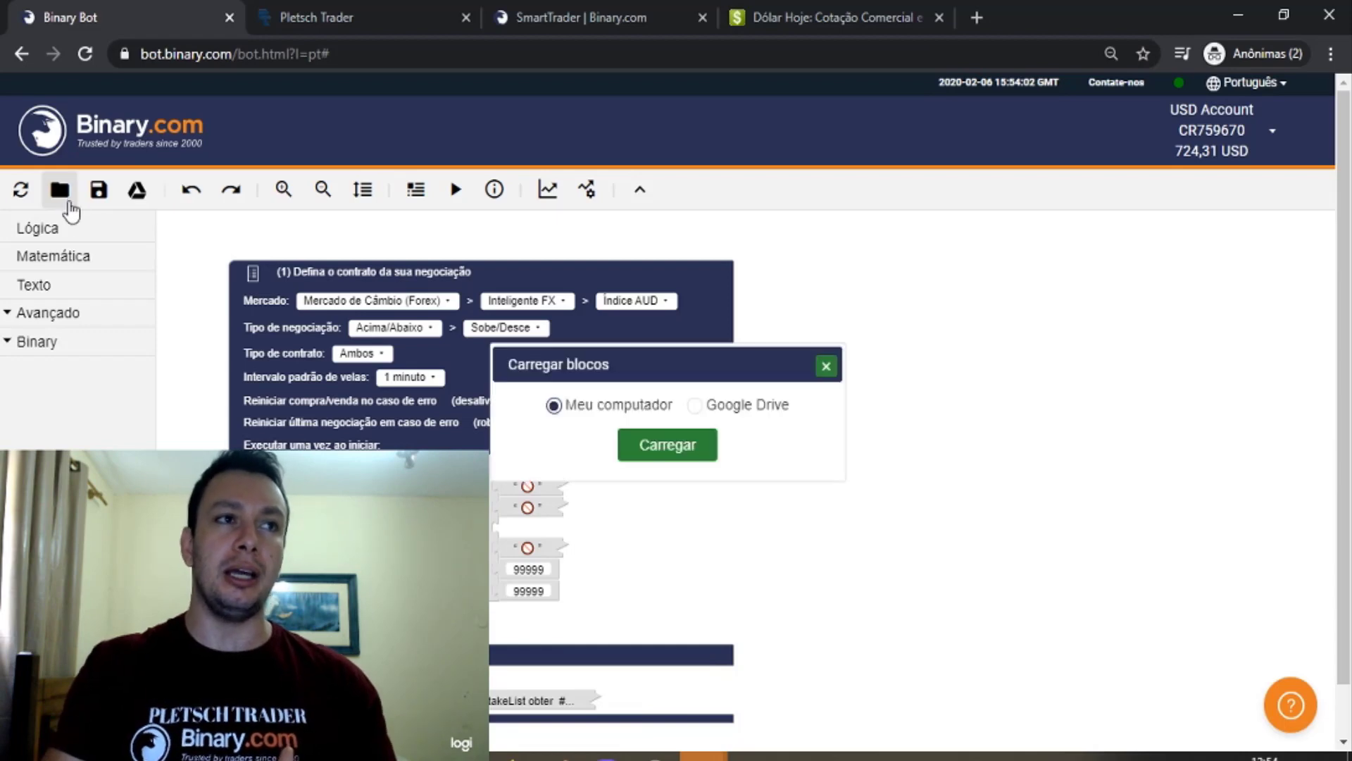
{"action": "left_click", "coordinate": [692, 445]}
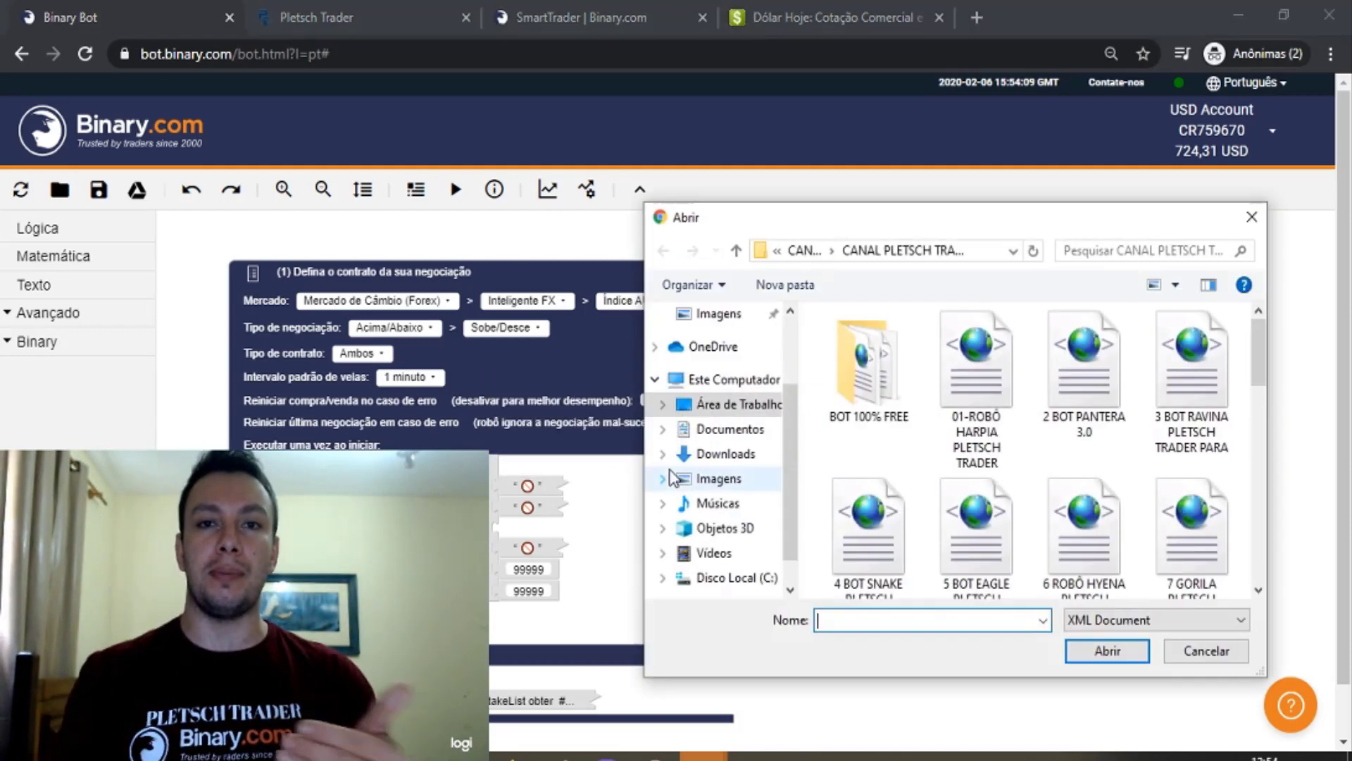
{"action": "left_click", "coordinate": [978, 360]}
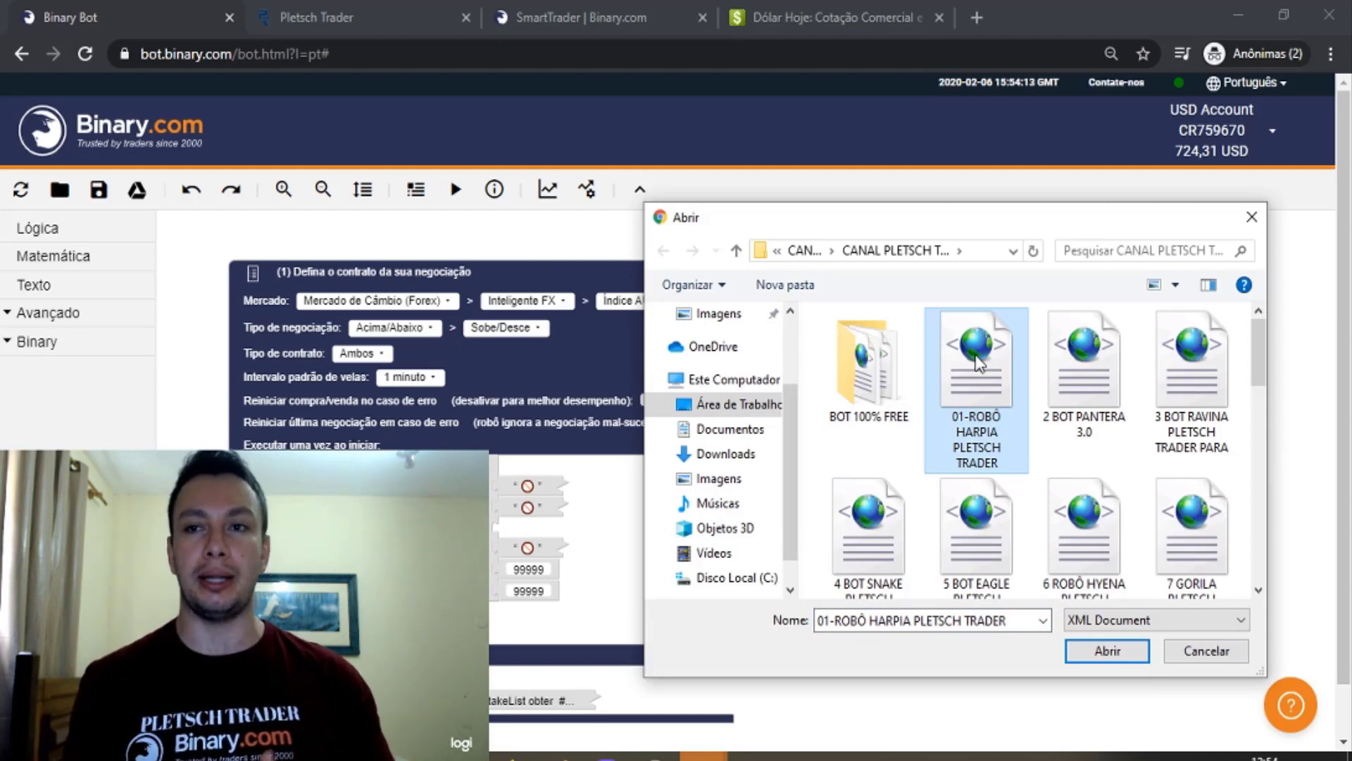
{"action": "double_click", "coordinate": [978, 361]}
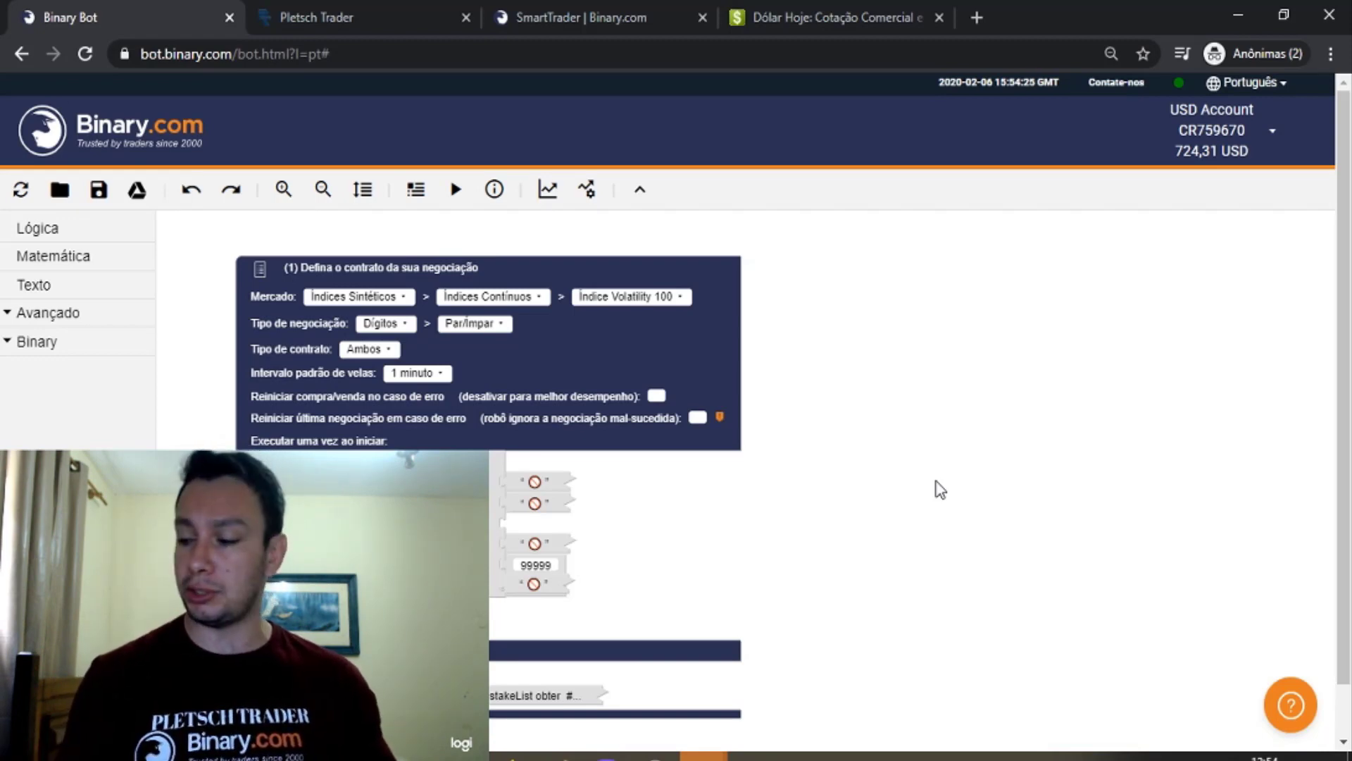
{"action": "scroll", "coordinate": [940, 489], "scroll_direction": "up", "scroll_amount": 2}
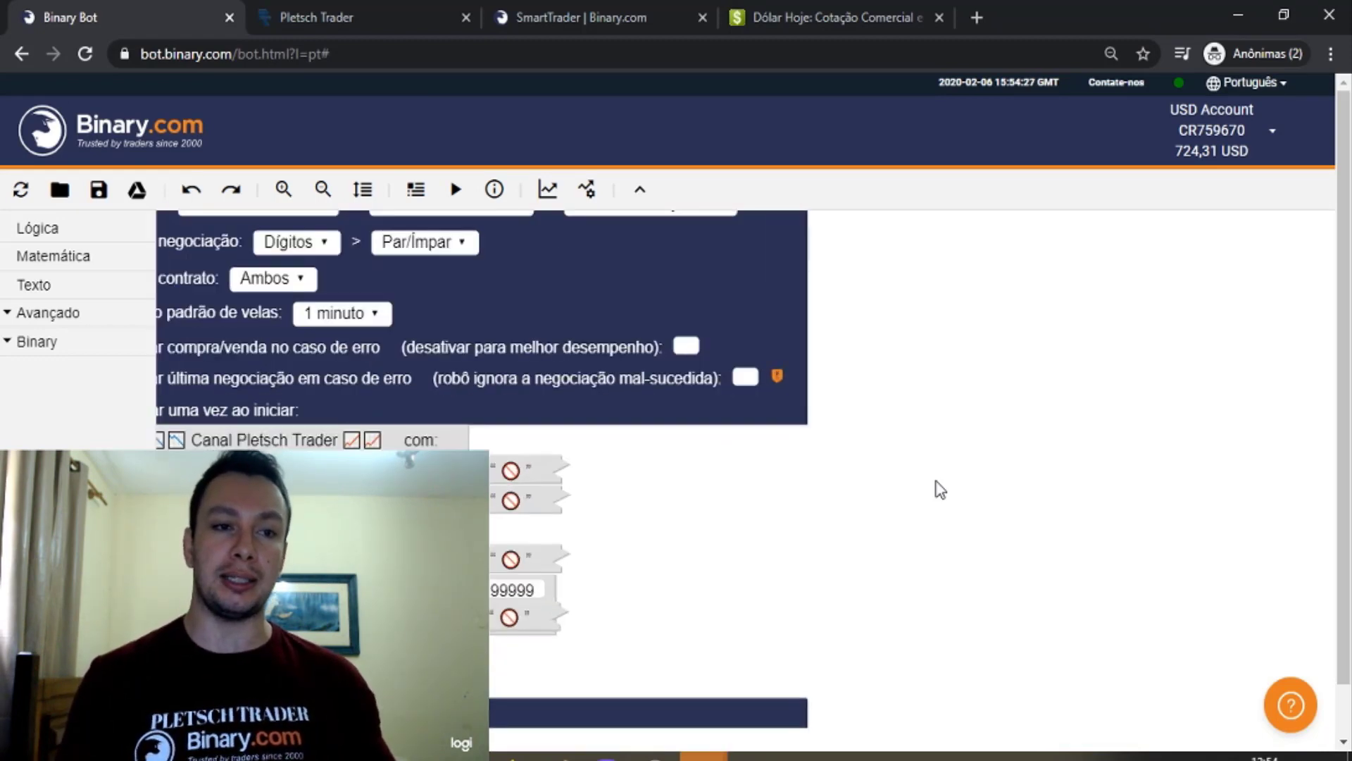
{"action": "scroll", "coordinate": [940, 490], "scroll_direction": "down", "scroll_amount": 1}
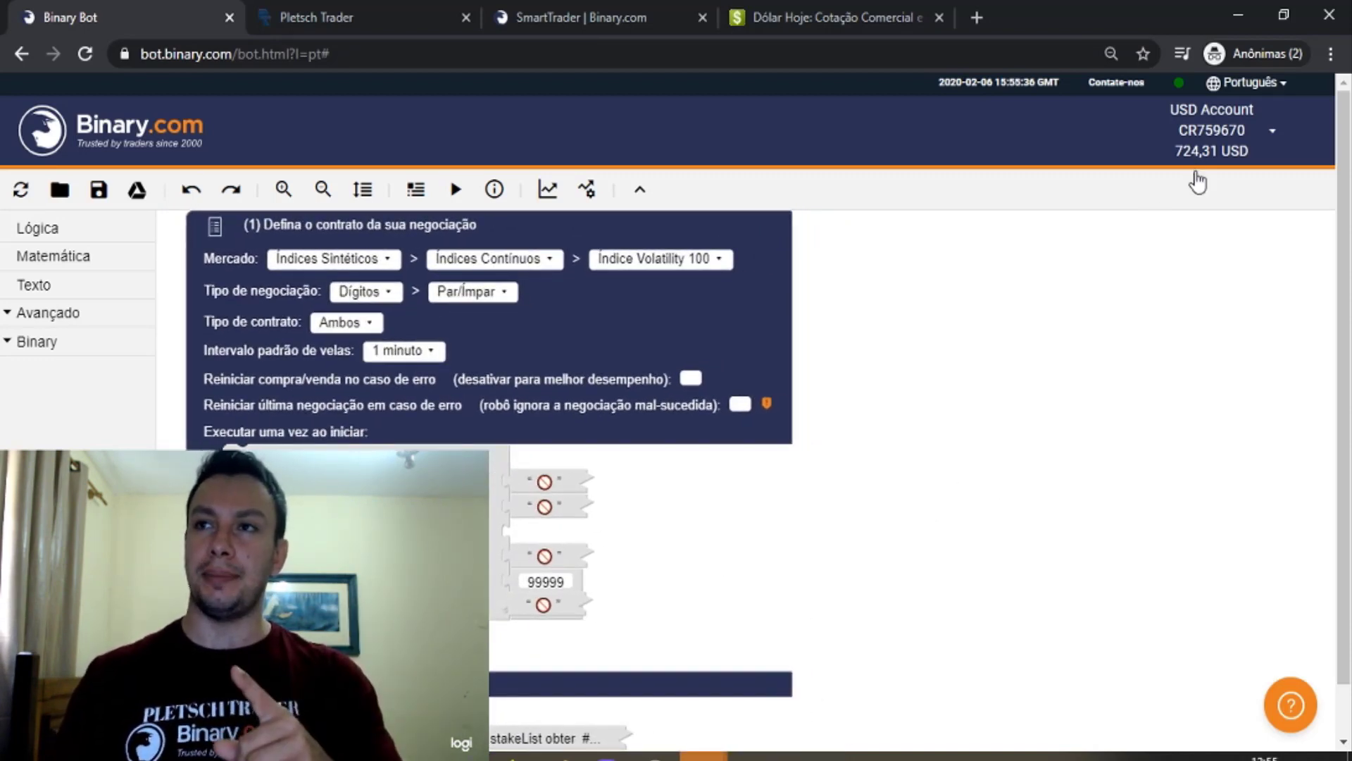
Switch to the spreadsheet in Trio Office Calc and enter the account balance 724,31 as day 1's Val. Inicial
{"action": "left_click", "coordinate": [752, 756]}
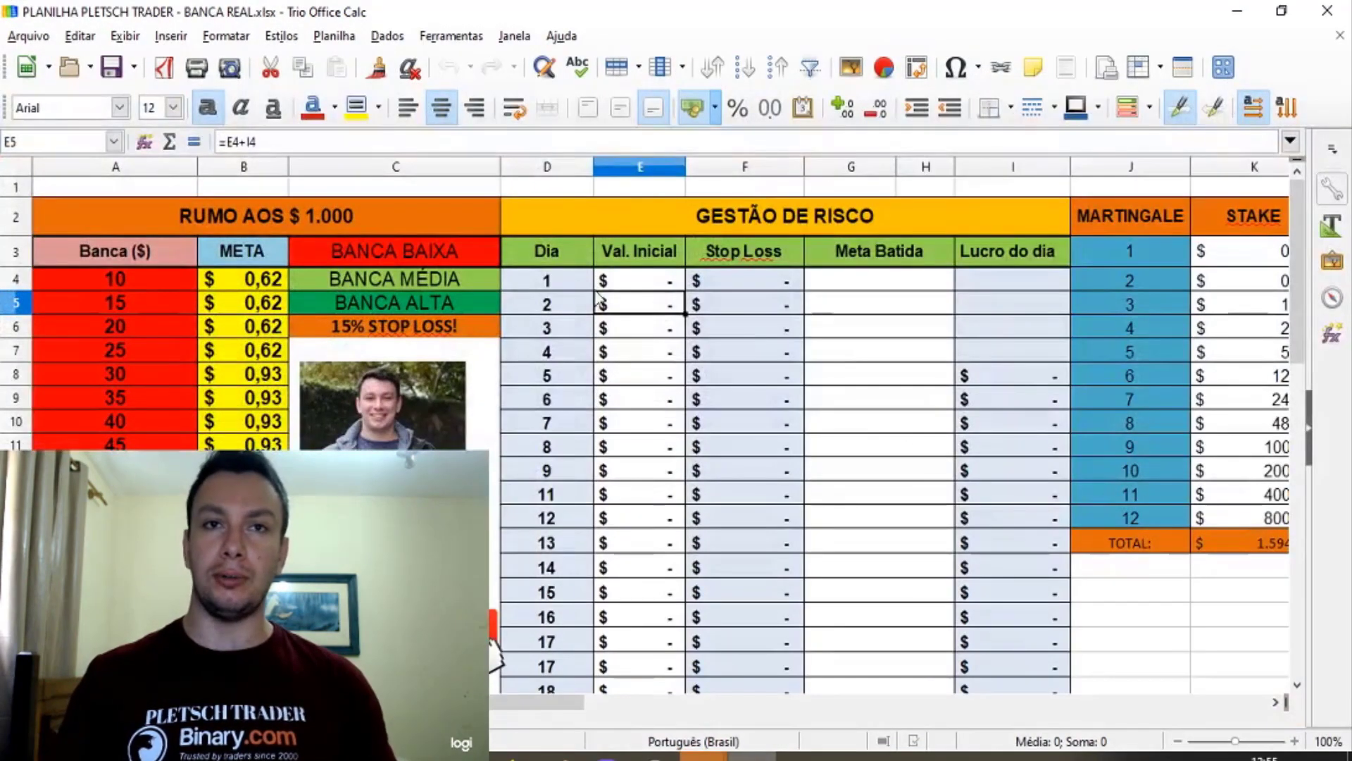
{"action": "left_click", "coordinate": [655, 285]}
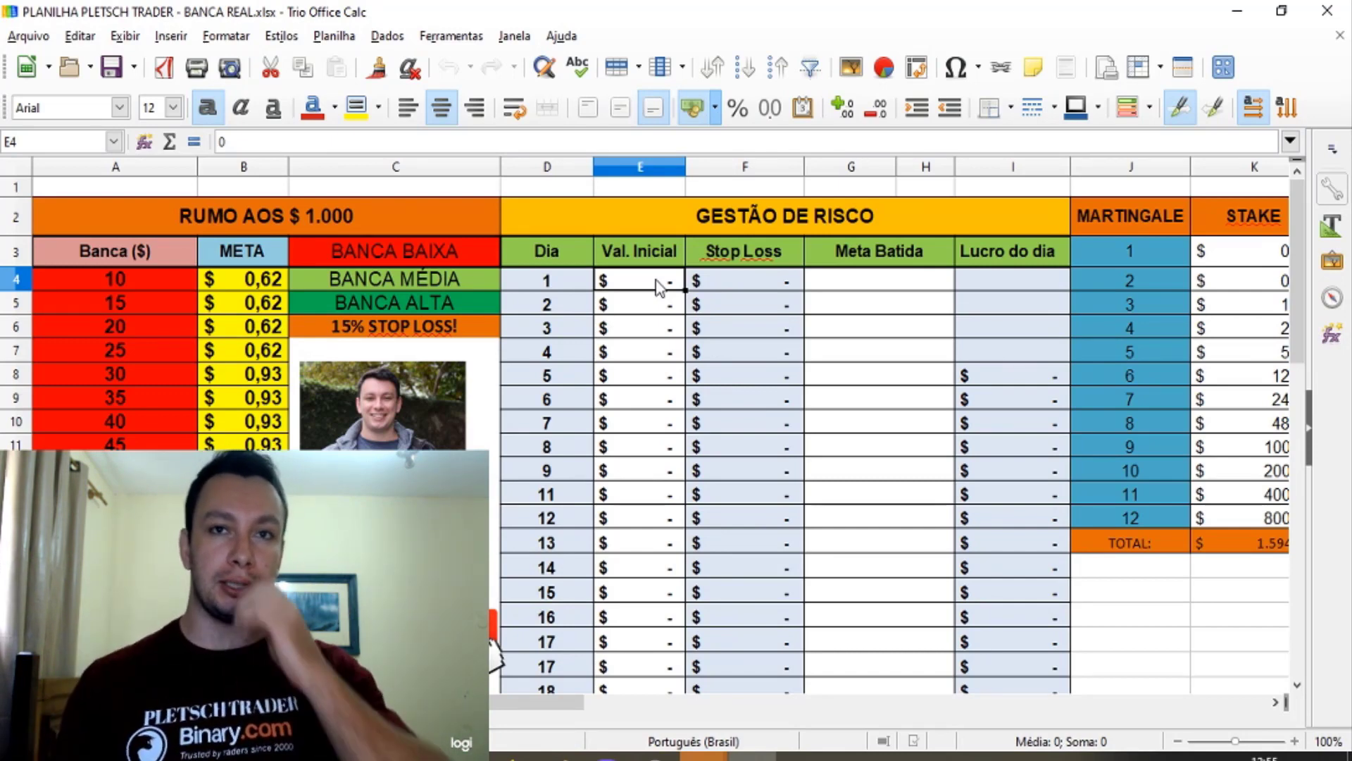
{"action": "key", "text": "alt+Tab"}
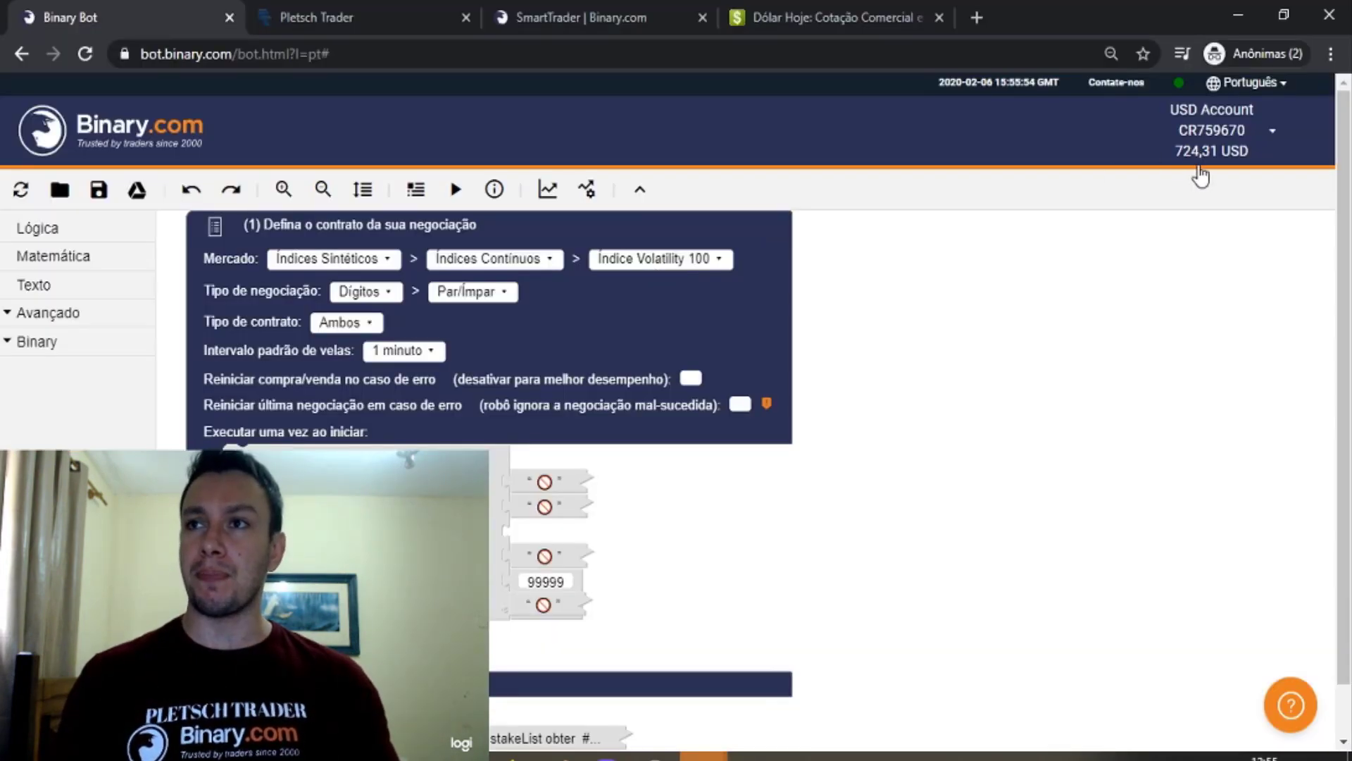
{"action": "key", "text": "alt+Tab"}
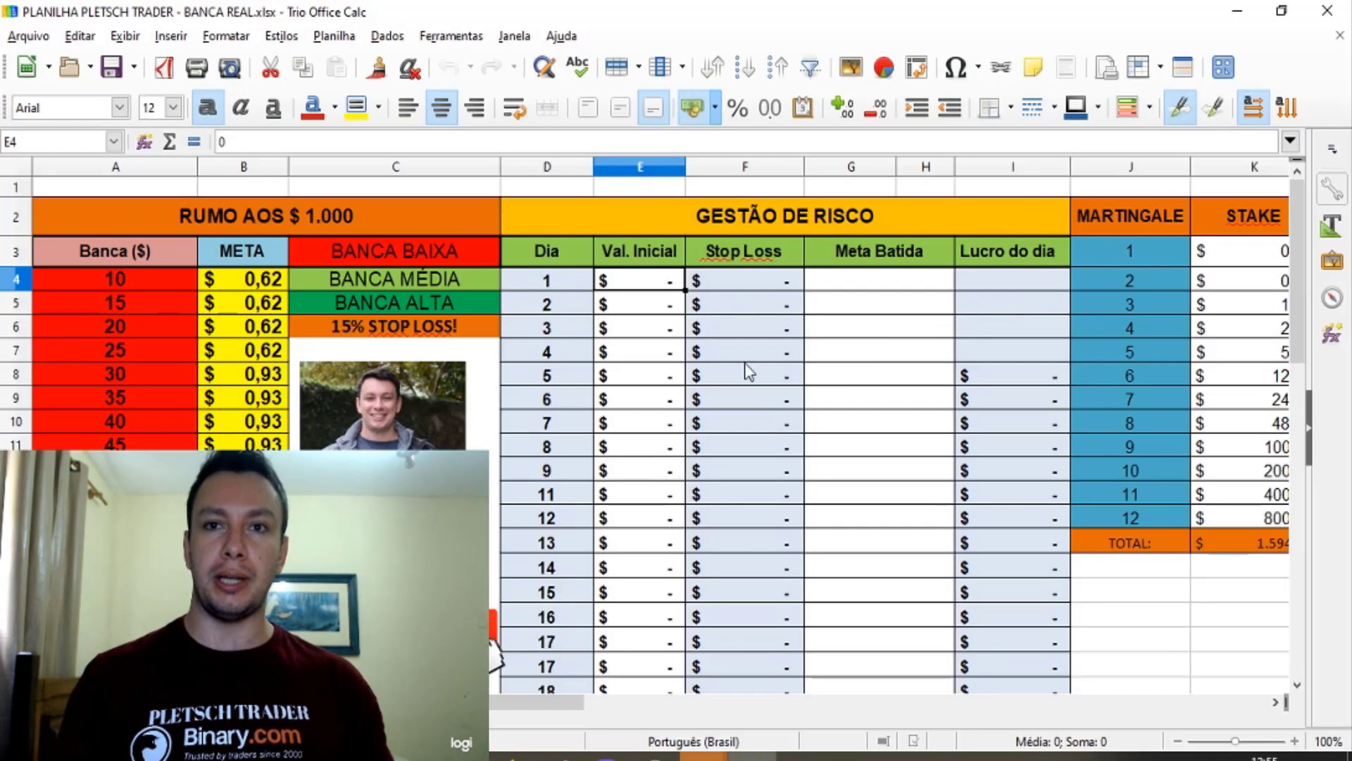
{"action": "type", "text": "724,31"}
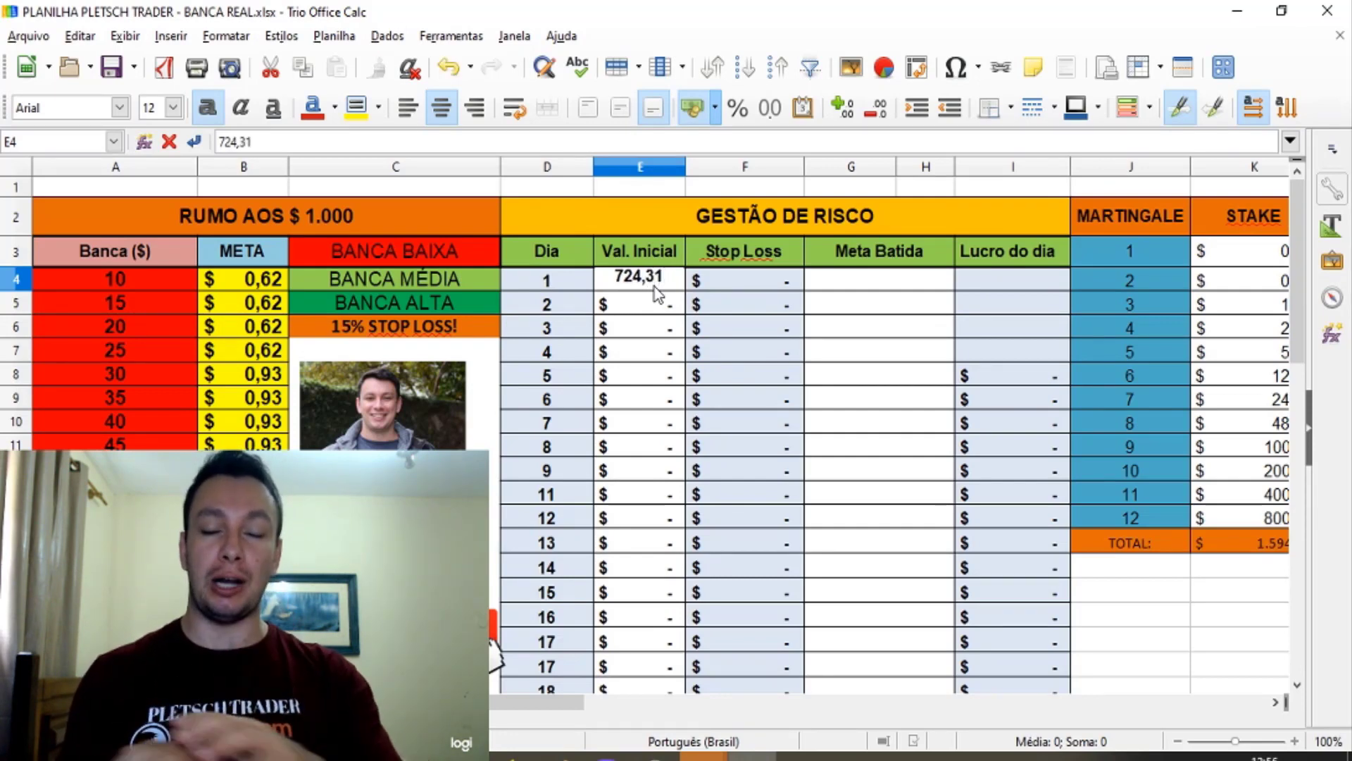
{"action": "key", "text": "Return"}
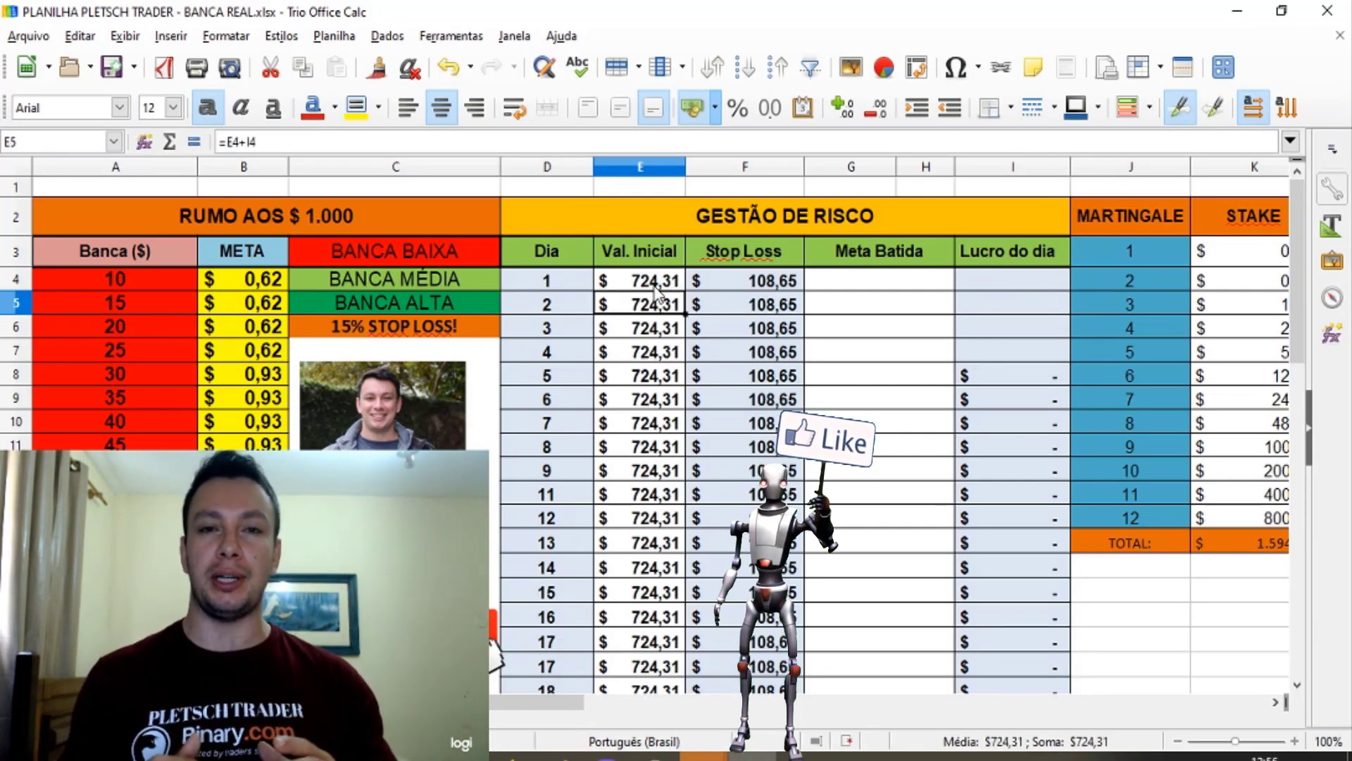
Review day 1's Stop Loss formula and the Banca tiers from the lowest to the highest with their META values
{"action": "left_click", "coordinate": [752, 281]}
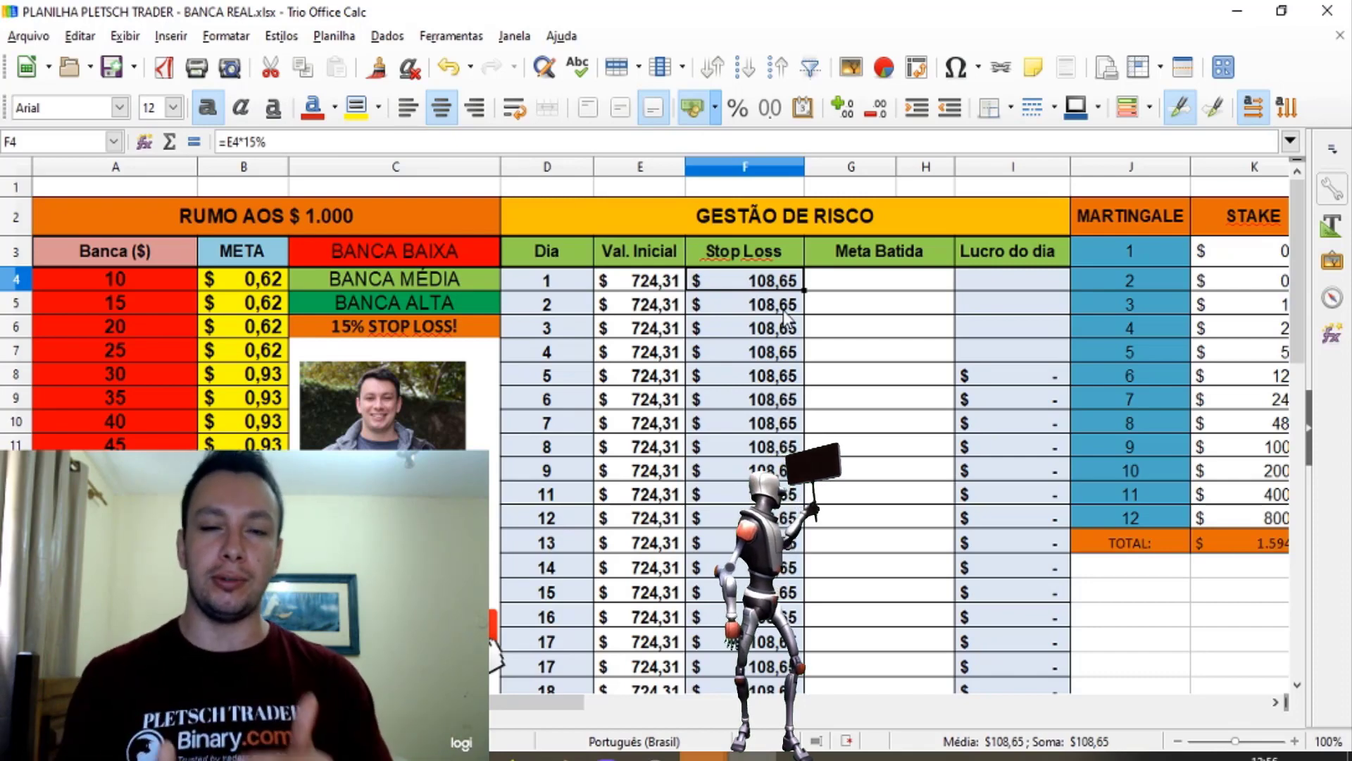
{"action": "left_click", "coordinate": [98, 282]}
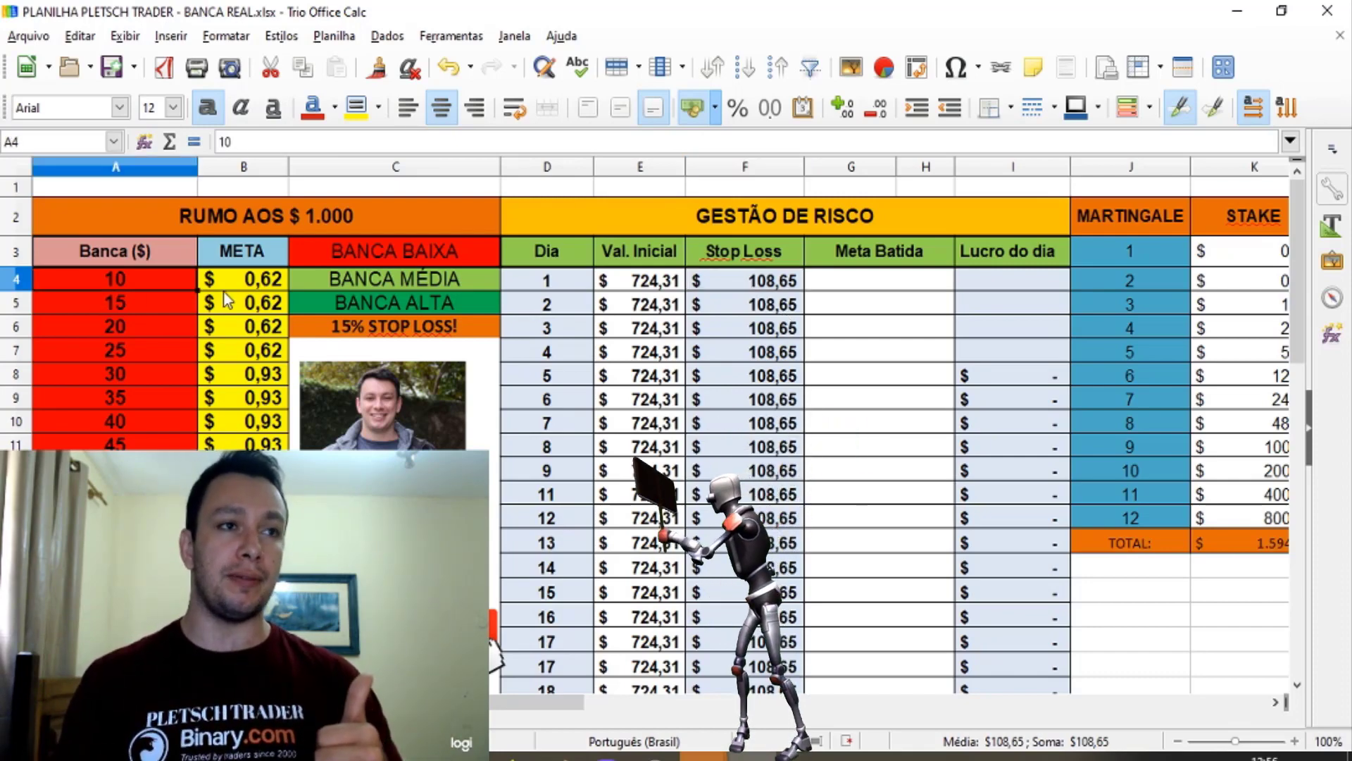
{"action": "scroll", "coordinate": [224, 354], "scroll_direction": "down", "scroll_amount": 2}
{"action": "scroll", "coordinate": [224, 355], "scroll_direction": "down", "scroll_amount": 1}
{"action": "left_click", "coordinate": [115, 500]}
{"action": "scroll", "coordinate": [115, 500], "scroll_direction": "up", "scroll_amount": 3}
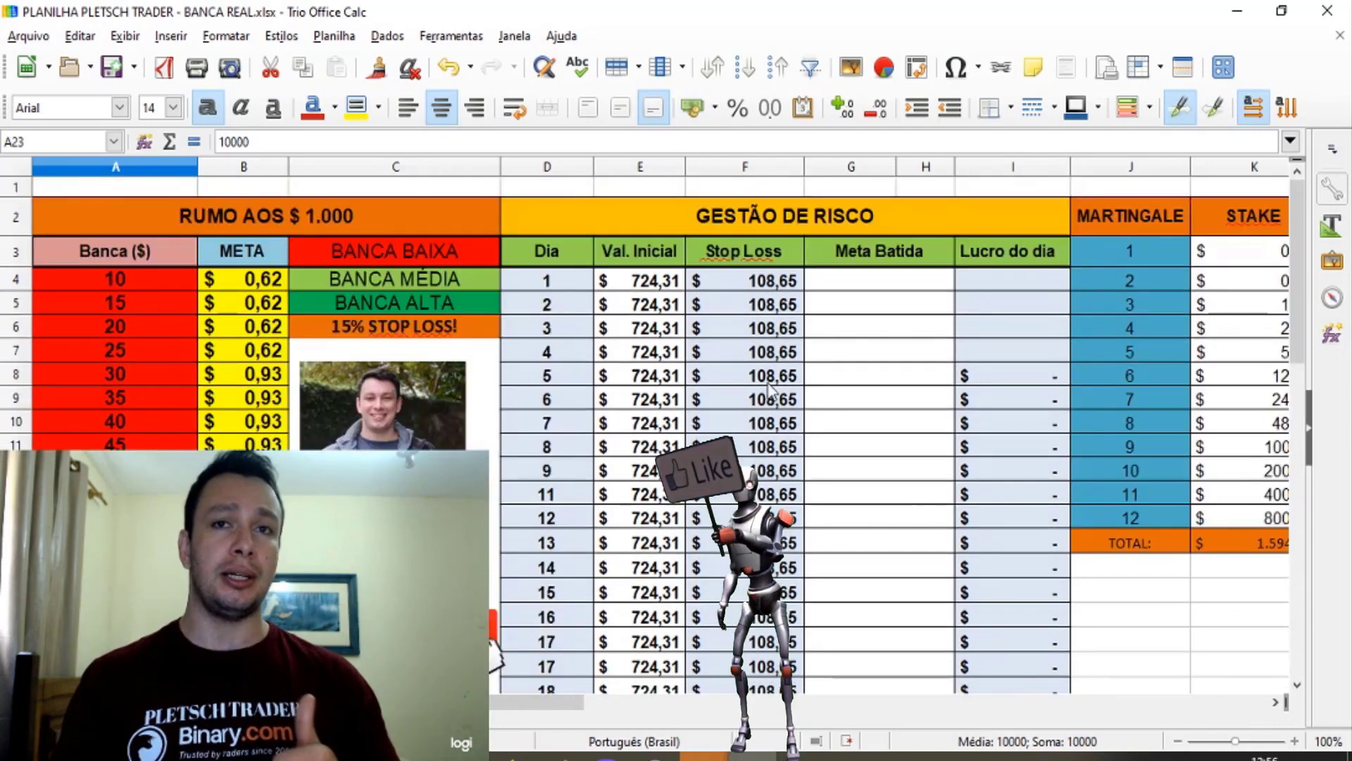
Try both options, SIM and NÃO, for day 1's Meta Batida, ending on NÃO
{"action": "left_click", "coordinate": [875, 281]}
{"action": "left_click", "coordinate": [962, 280]}
{"action": "left_click", "coordinate": [867, 300]}
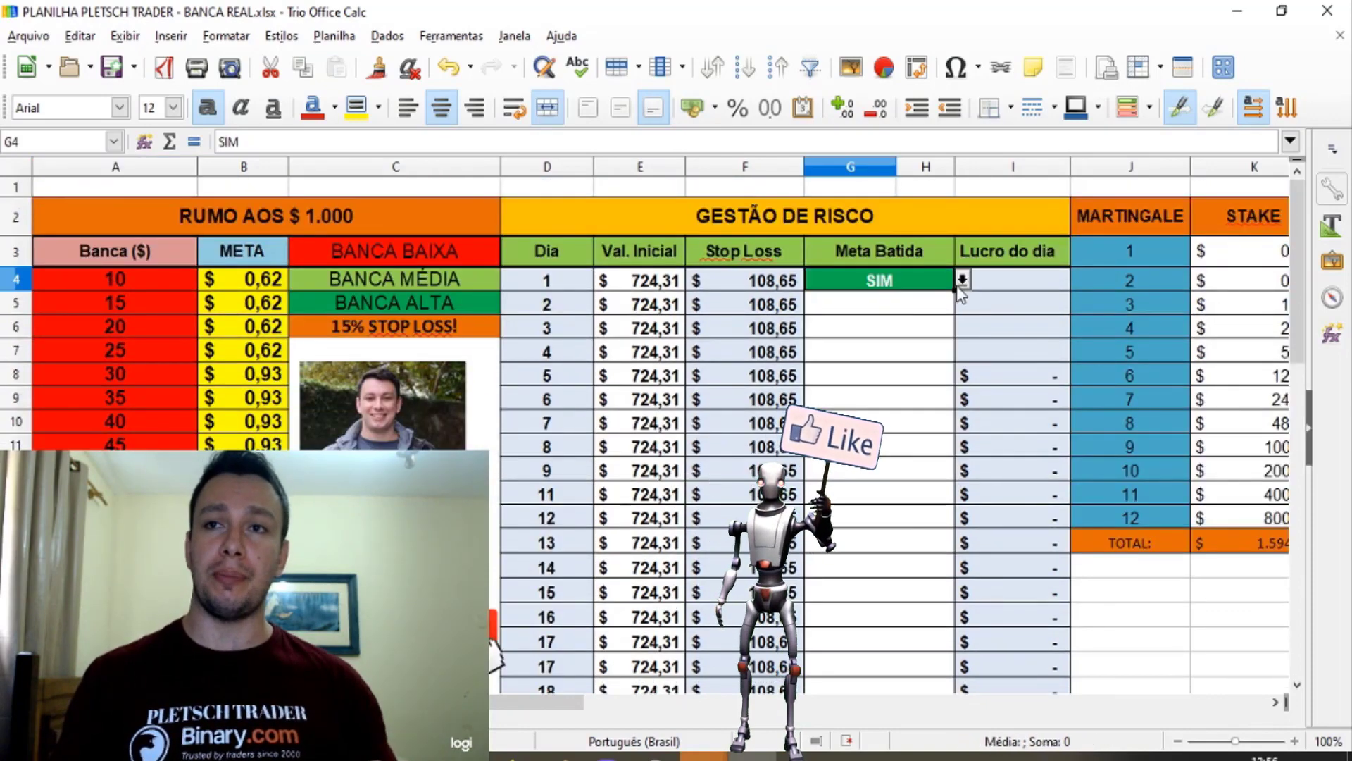
{"action": "left_click", "coordinate": [963, 280]}
{"action": "left_click", "coordinate": [933, 319]}
{"action": "left_click", "coordinate": [938, 327]}
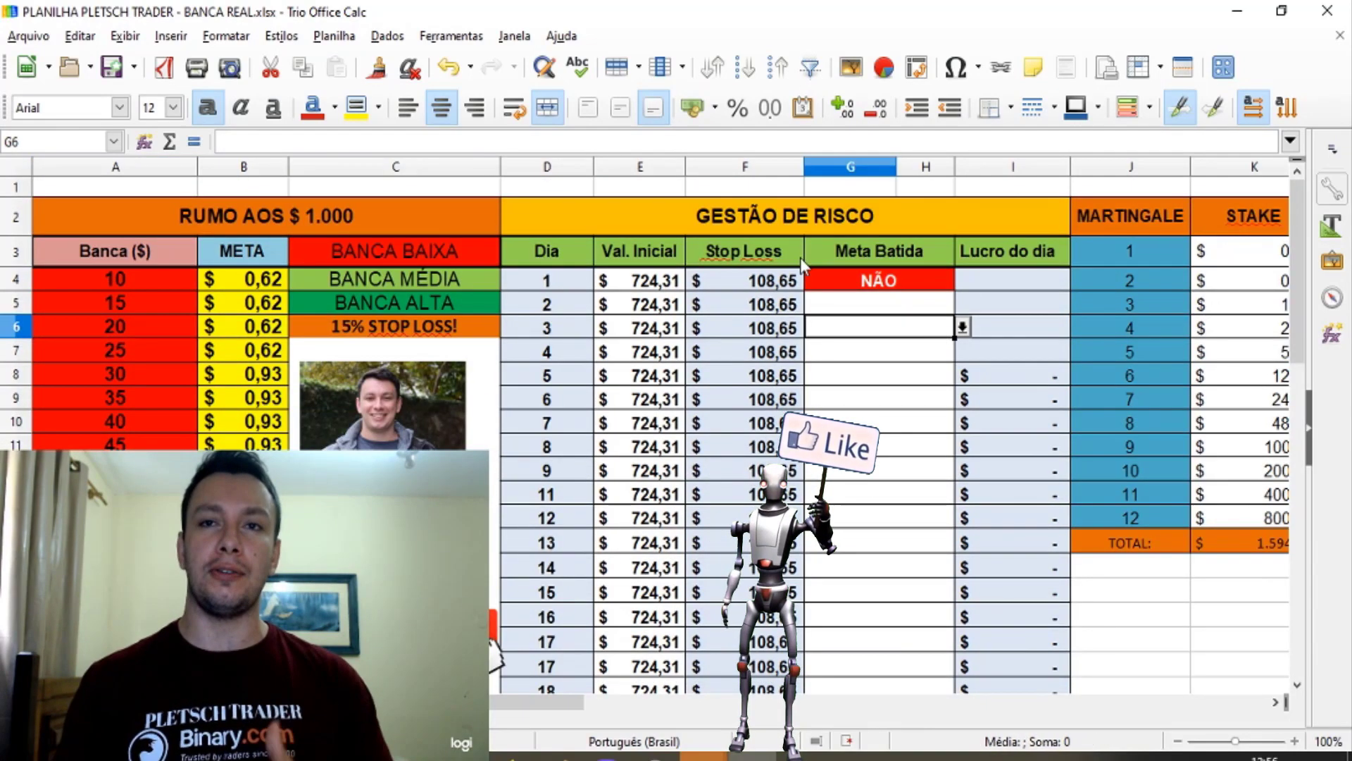
Set day 1's Meta Batida to SIM
{"action": "left_click", "coordinate": [761, 280]}
{"action": "left_click", "coordinate": [873, 282]}
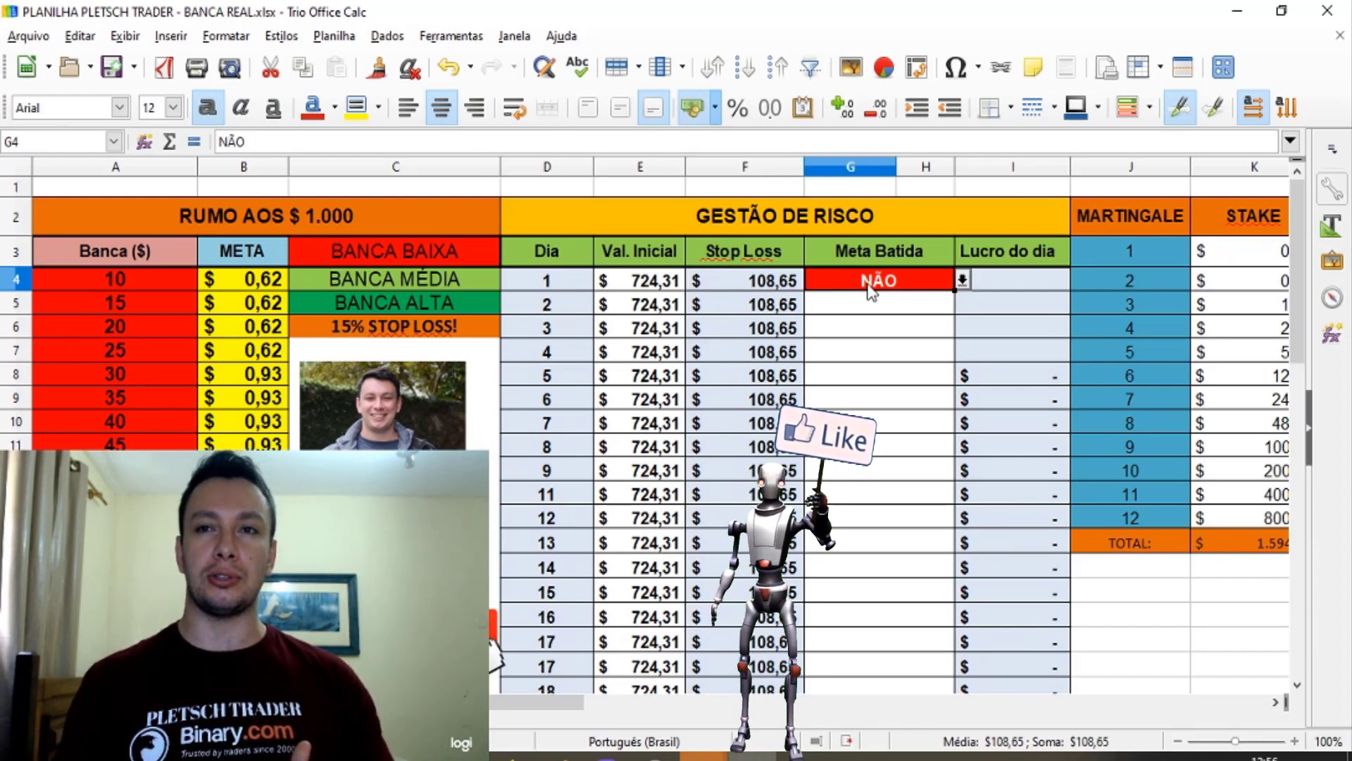
{"action": "left_click", "coordinate": [963, 281]}
{"action": "left_click", "coordinate": [866, 300]}
{"action": "left_click", "coordinate": [944, 350]}
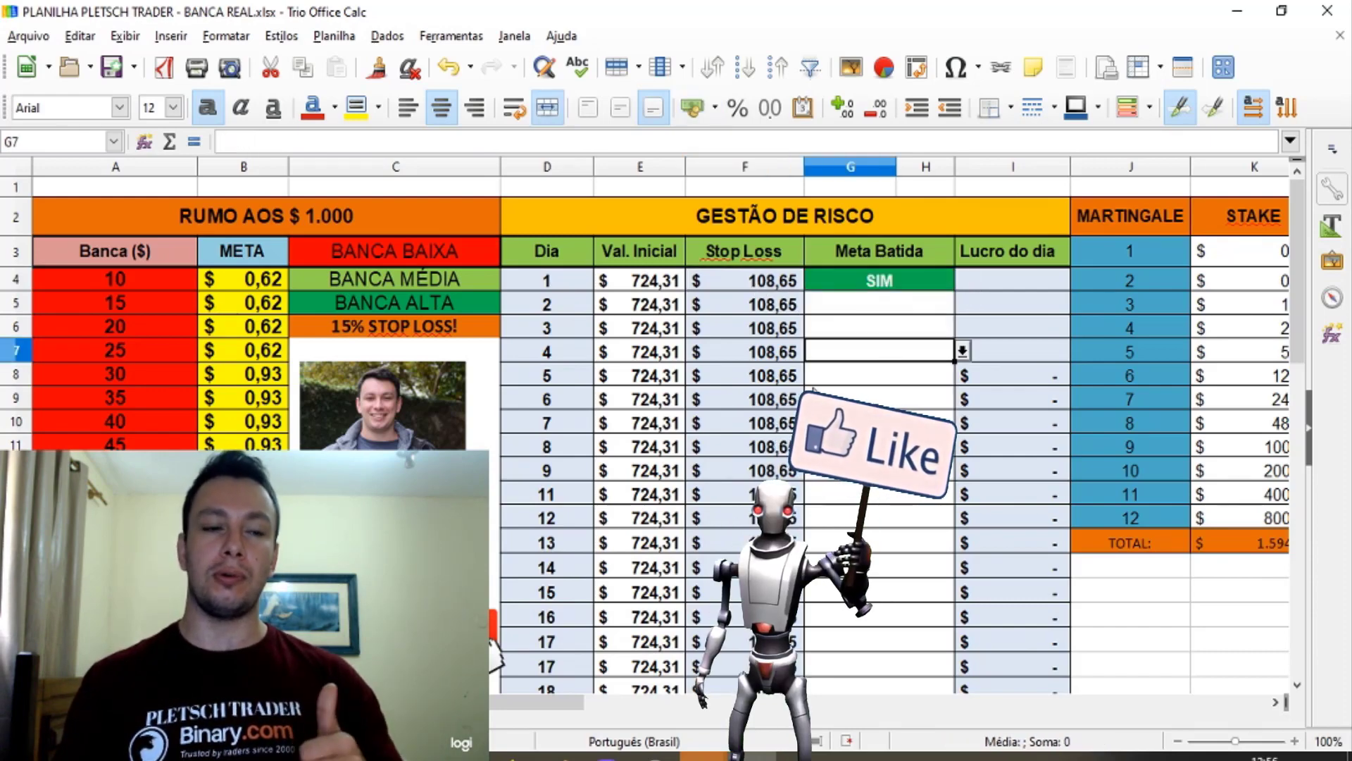
Give the 500 tier of the Banca table and its META value (A18:B18) a white background
{"action": "scroll", "coordinate": [161, 271], "scroll_direction": "down", "scroll_amount": 6}
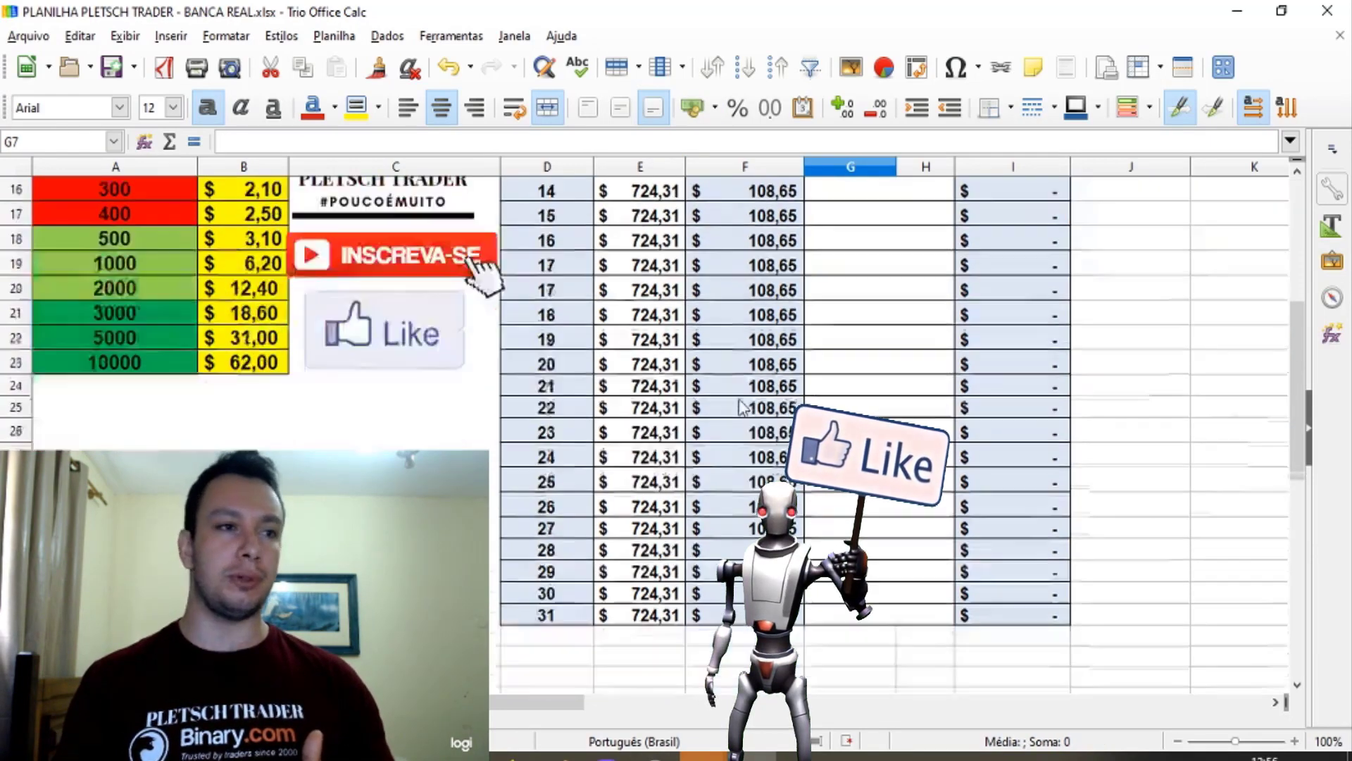
{"action": "scroll", "coordinate": [145, 217], "scroll_direction": "up", "scroll_amount": 1}
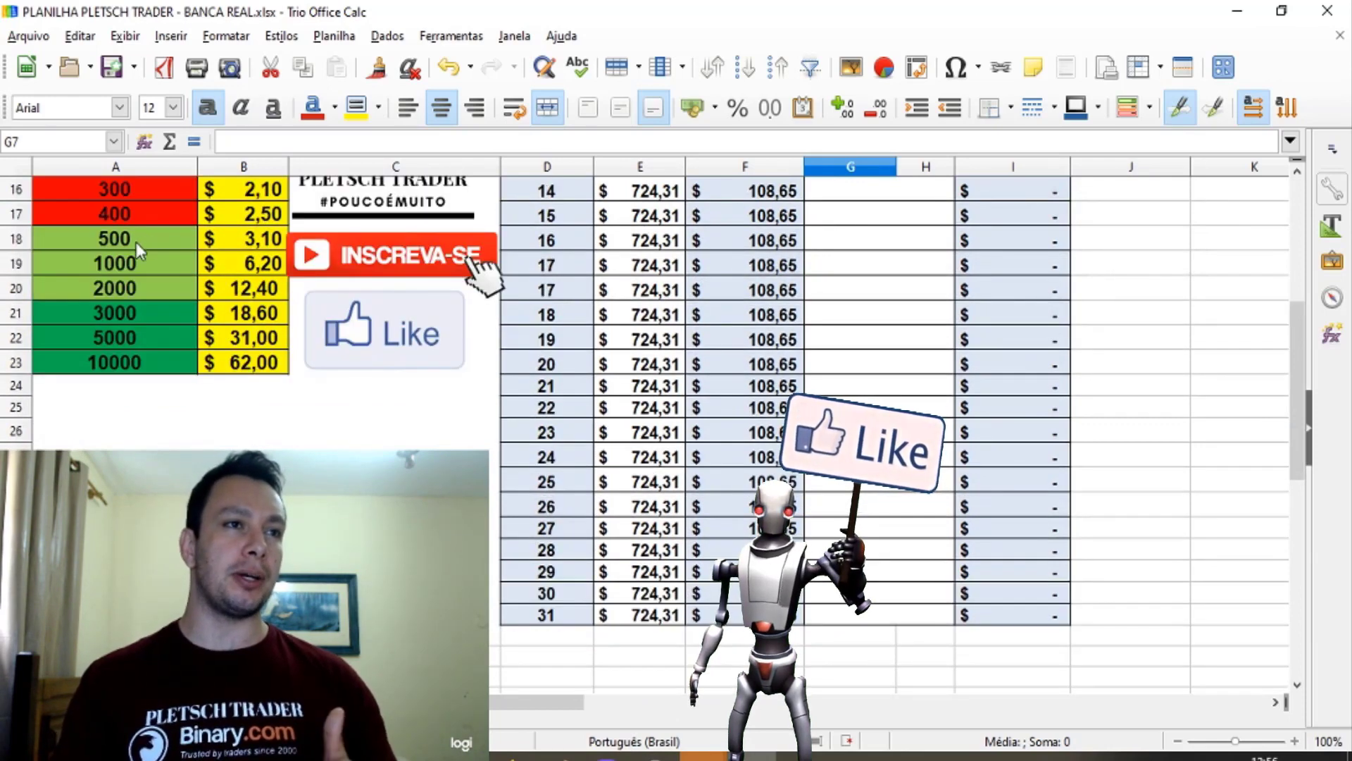
{"action": "left_click", "coordinate": [137, 240]}
{"action": "left_click", "coordinate": [135, 258]}
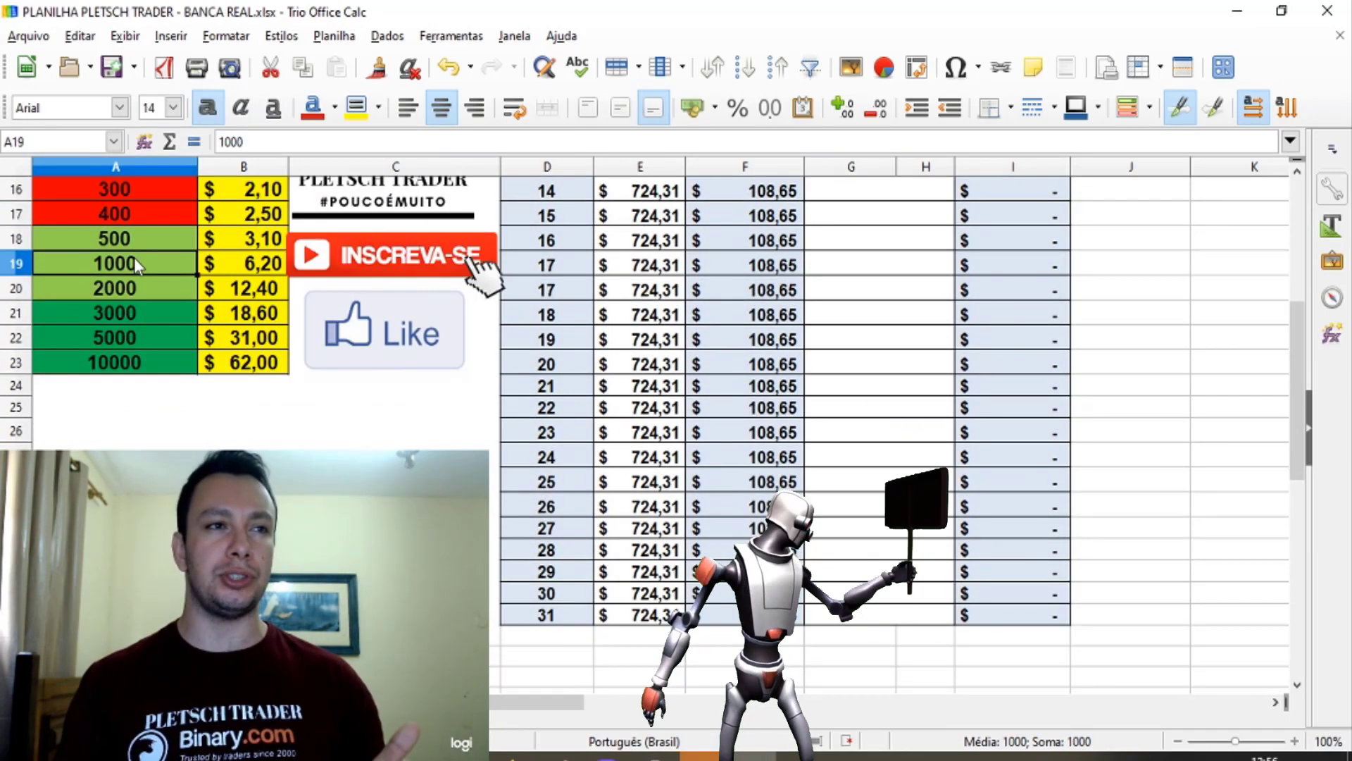
{"action": "left_click_drag", "start_coordinate": [138, 241], "coordinate": [233, 239]}
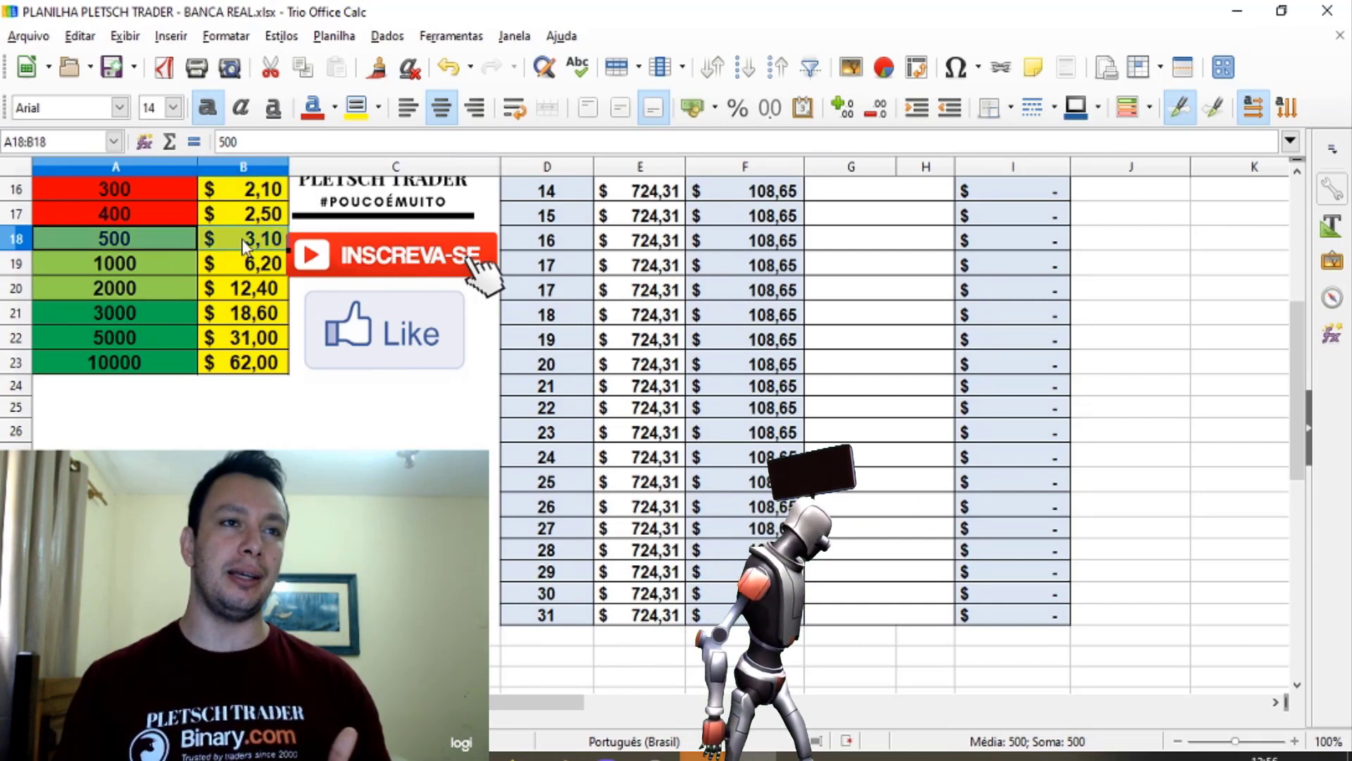
{"action": "left_click", "coordinate": [378, 107]}
{"action": "left_click", "coordinate": [360, 240]}
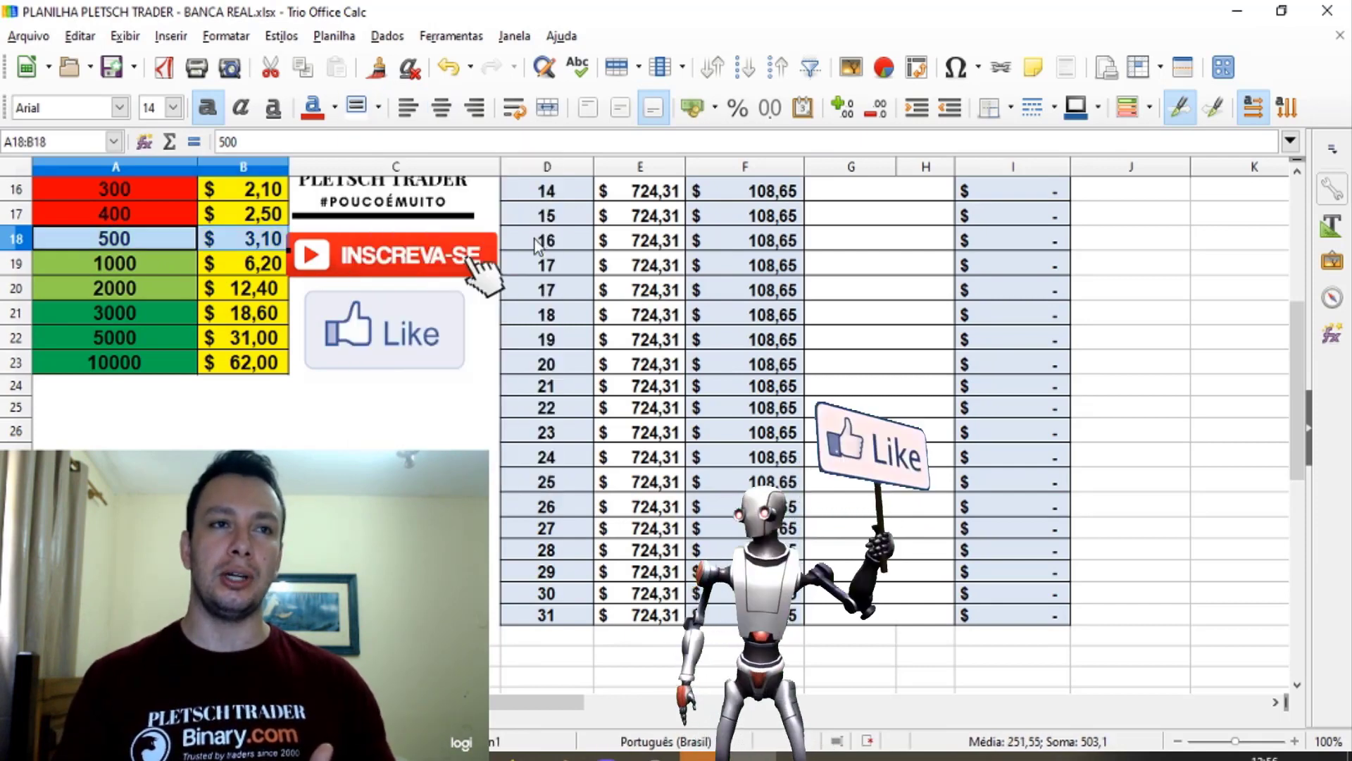
{"action": "left_click", "coordinate": [644, 315]}
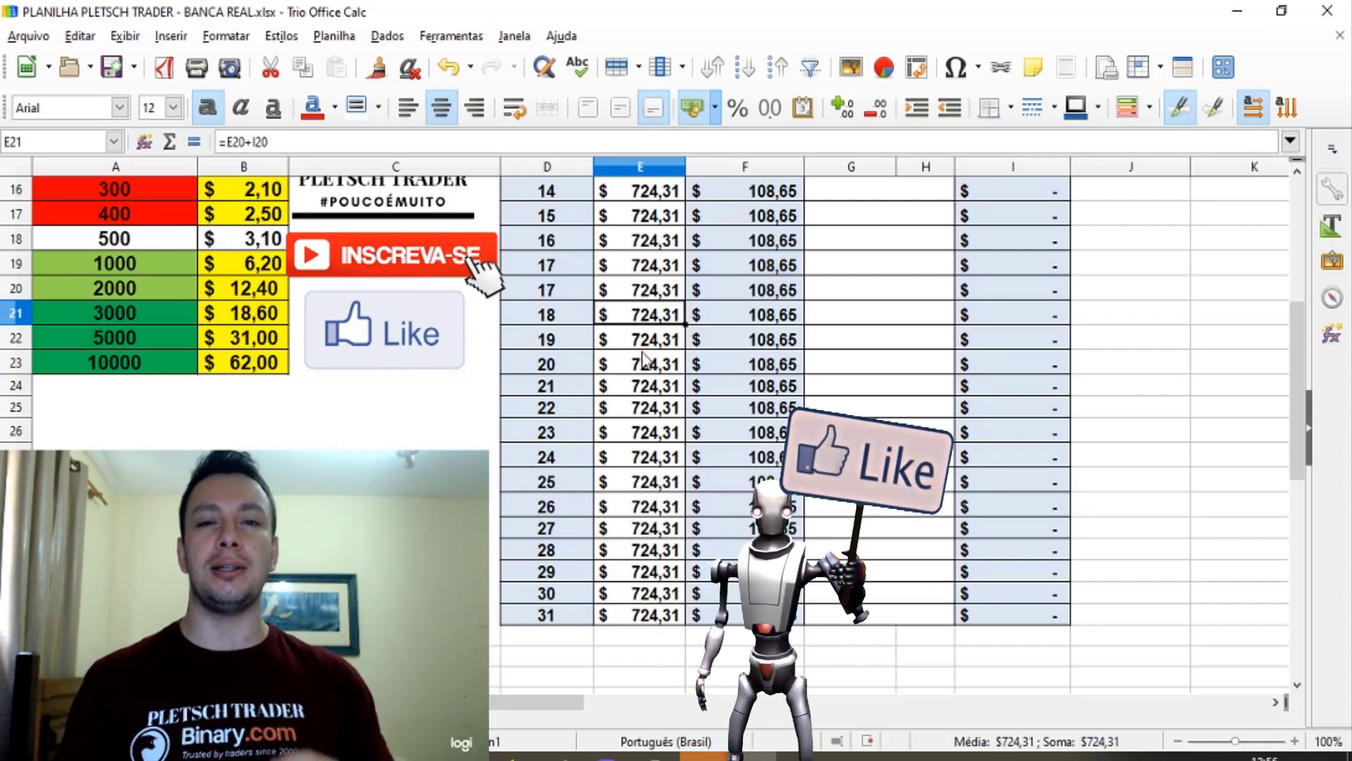
Clear day 1's Meta Batida entry in the GESTÃO DE RISCO table
{"action": "scroll", "coordinate": [710, 392], "scroll_direction": "up", "scroll_amount": 4}
{"action": "scroll", "coordinate": [710, 392], "scroll_direction": "up", "scroll_amount": 1}
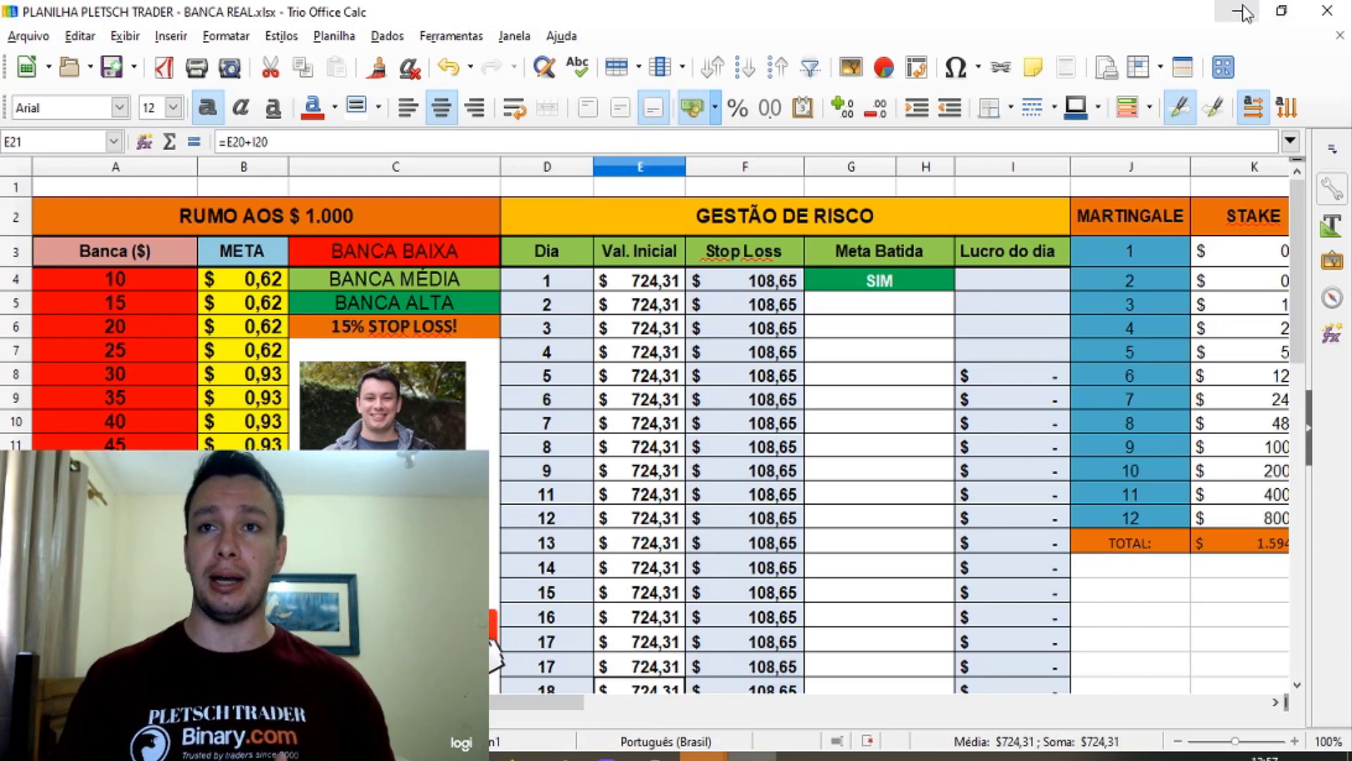
{"action": "left_click", "coordinate": [895, 272]}
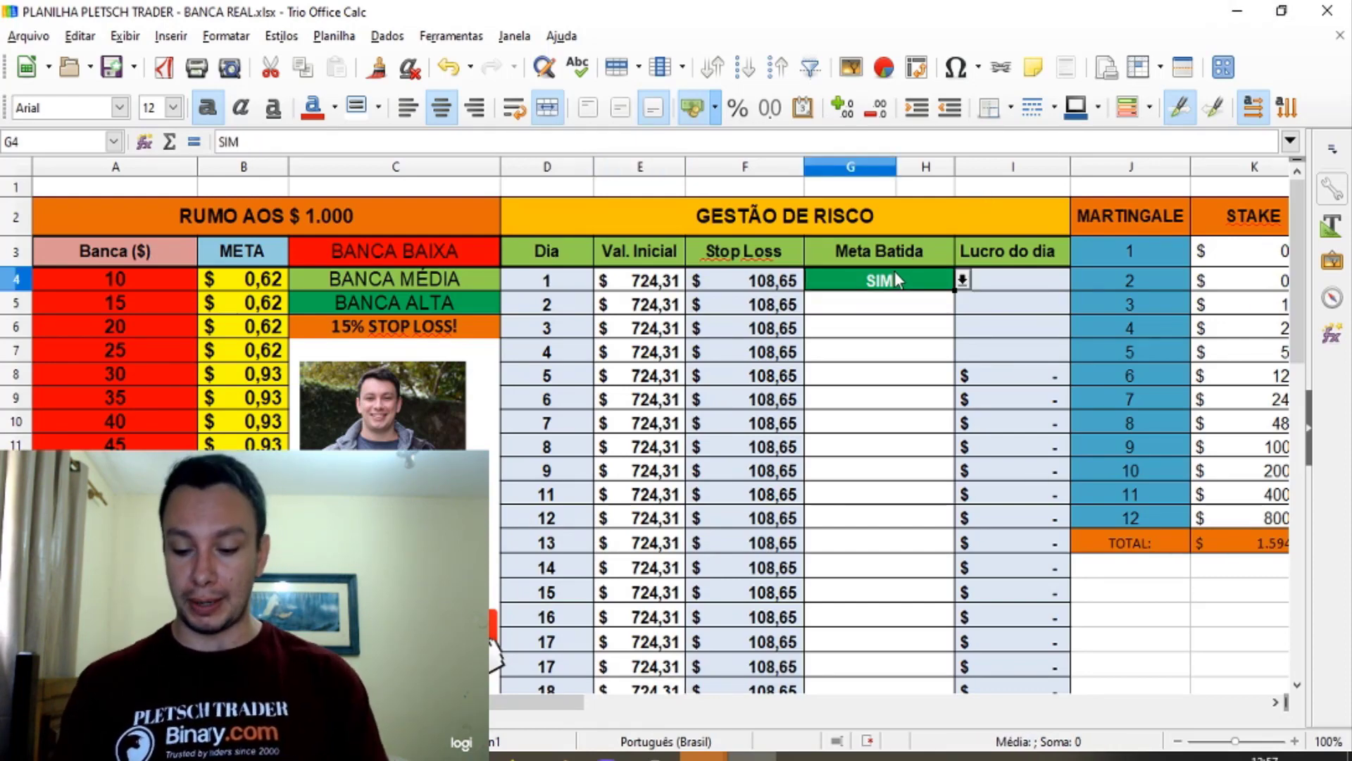
{"action": "key", "text": "Delete"}
{"action": "left_click", "coordinate": [869, 356]}
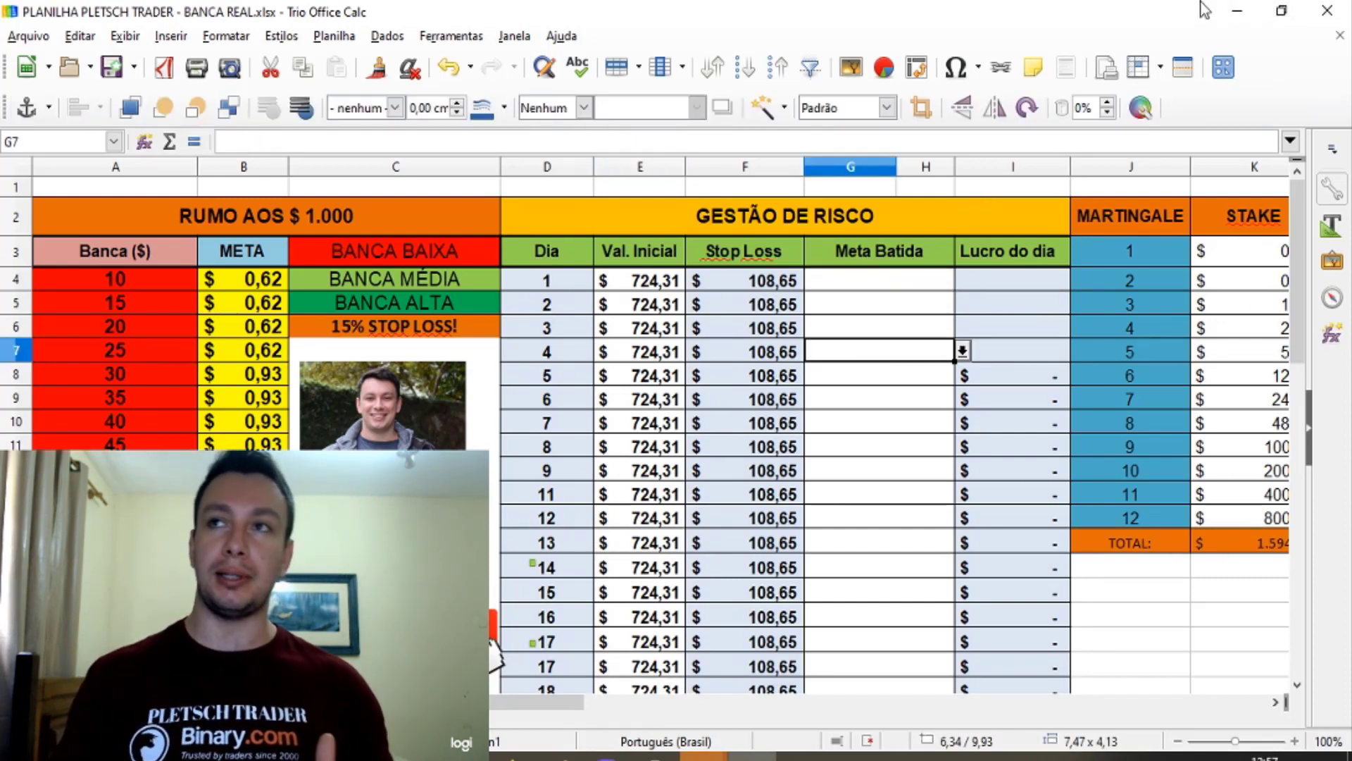
Switch to Binary Bot in the browser, start running the loaded robot and move its Resumo window clear of the blocks
{"action": "key", "text": "alt+Tab"}
{"action": "left_click_drag", "start_coordinate": [946, 472], "coordinate": [872, 517]}
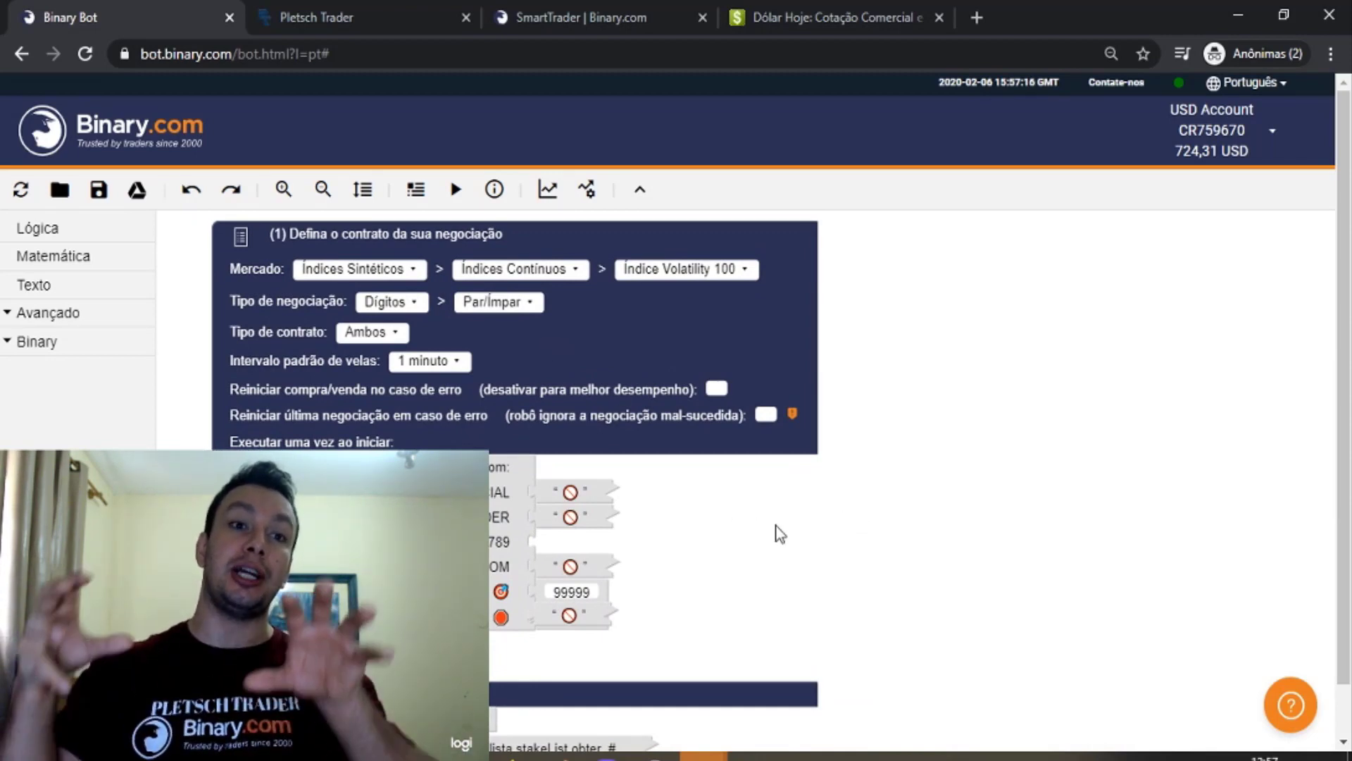
{"action": "left_click", "coordinate": [456, 190]}
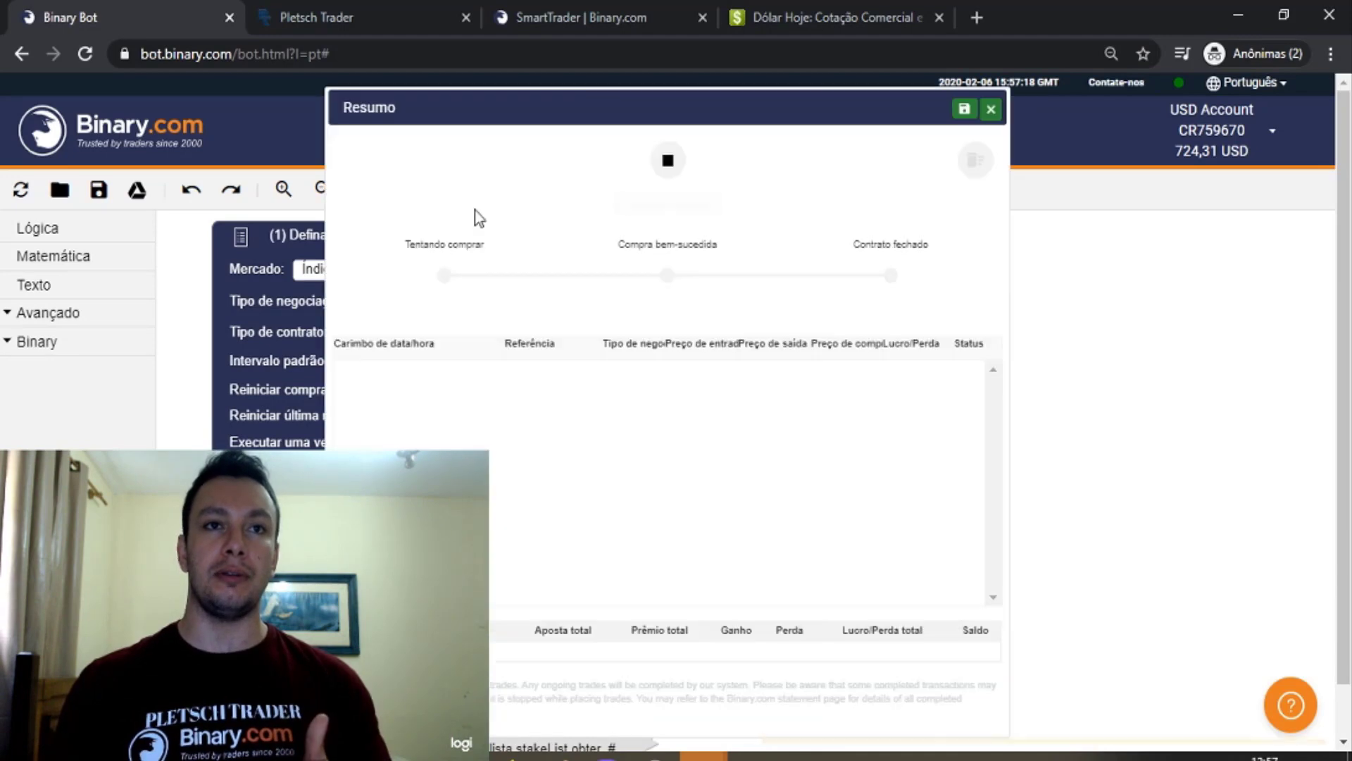
{"action": "left_click_drag", "start_coordinate": [716, 107], "coordinate": [855, 140]}
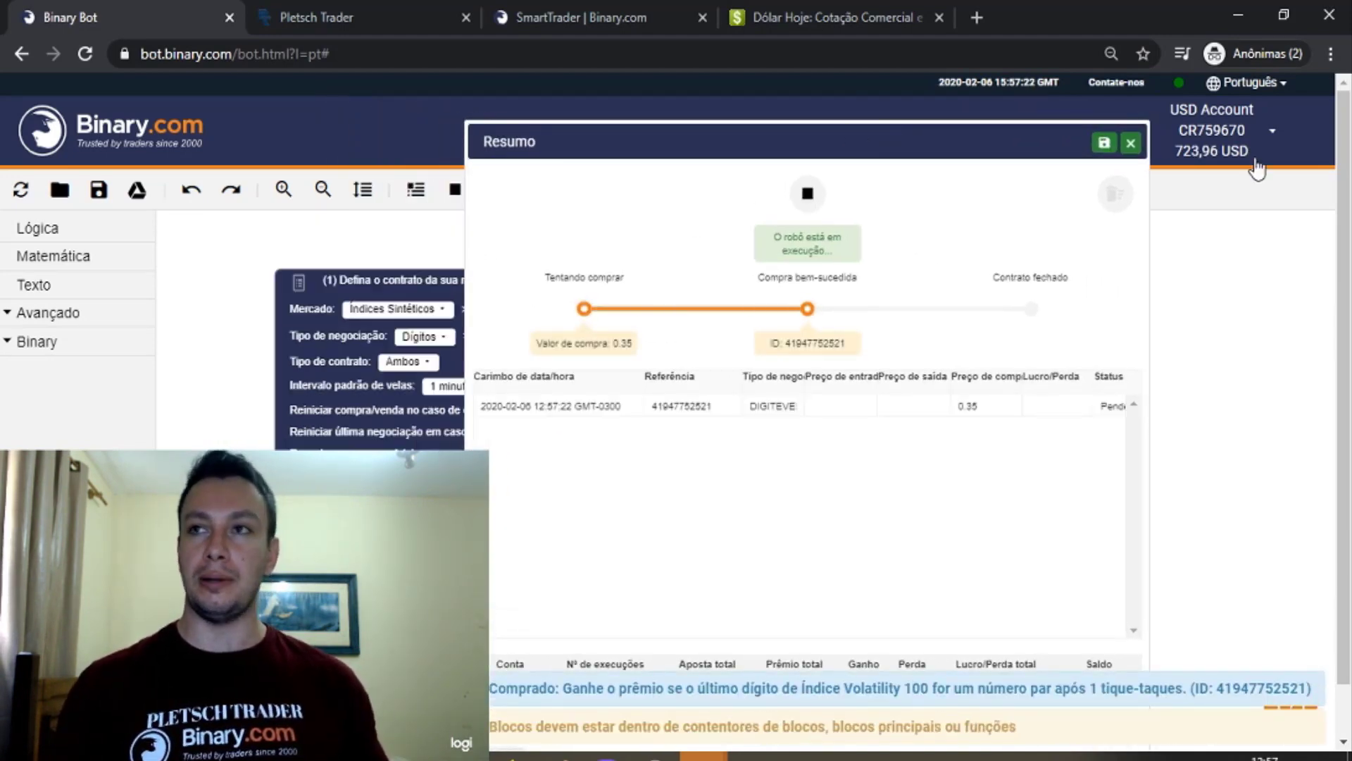
Reduce the page zoom to 80% and place the Resumo window beside the robot's blocks, below the account balance
{"action": "left_click", "coordinate": [1331, 54]}
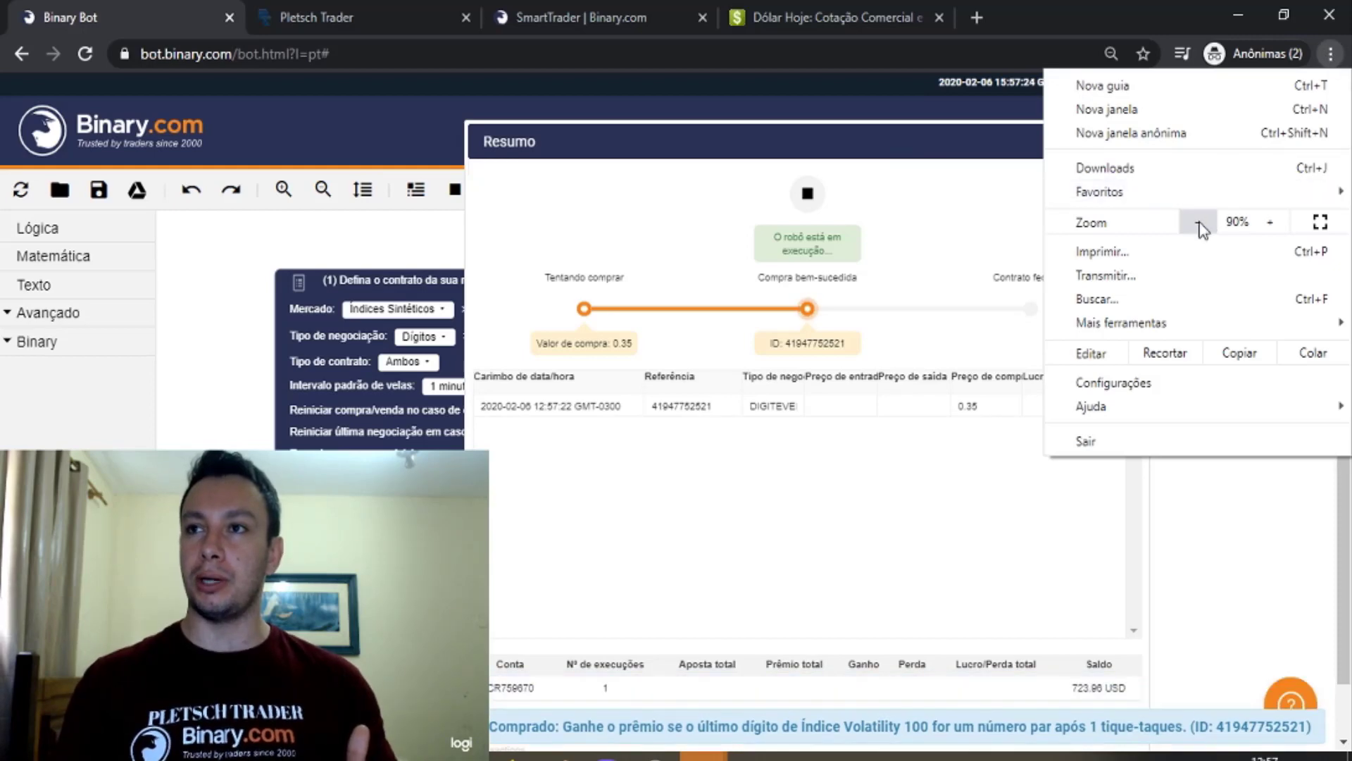
{"action": "left_click", "coordinate": [1198, 222]}
{"action": "left_click", "coordinate": [930, 144]}
{"action": "left_click_drag", "start_coordinate": [1182, 173], "coordinate": [1217, 175]}
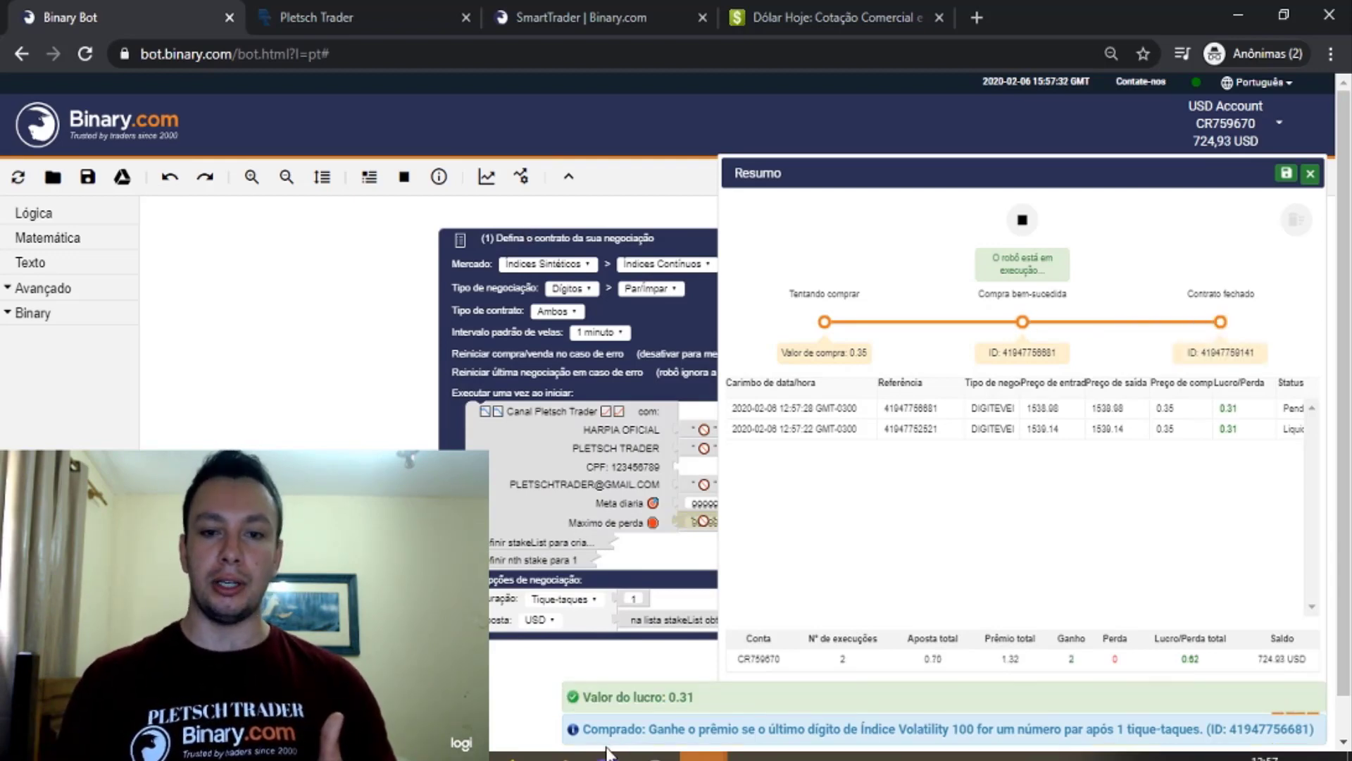
{"action": "key", "text": "alt+Tab"}
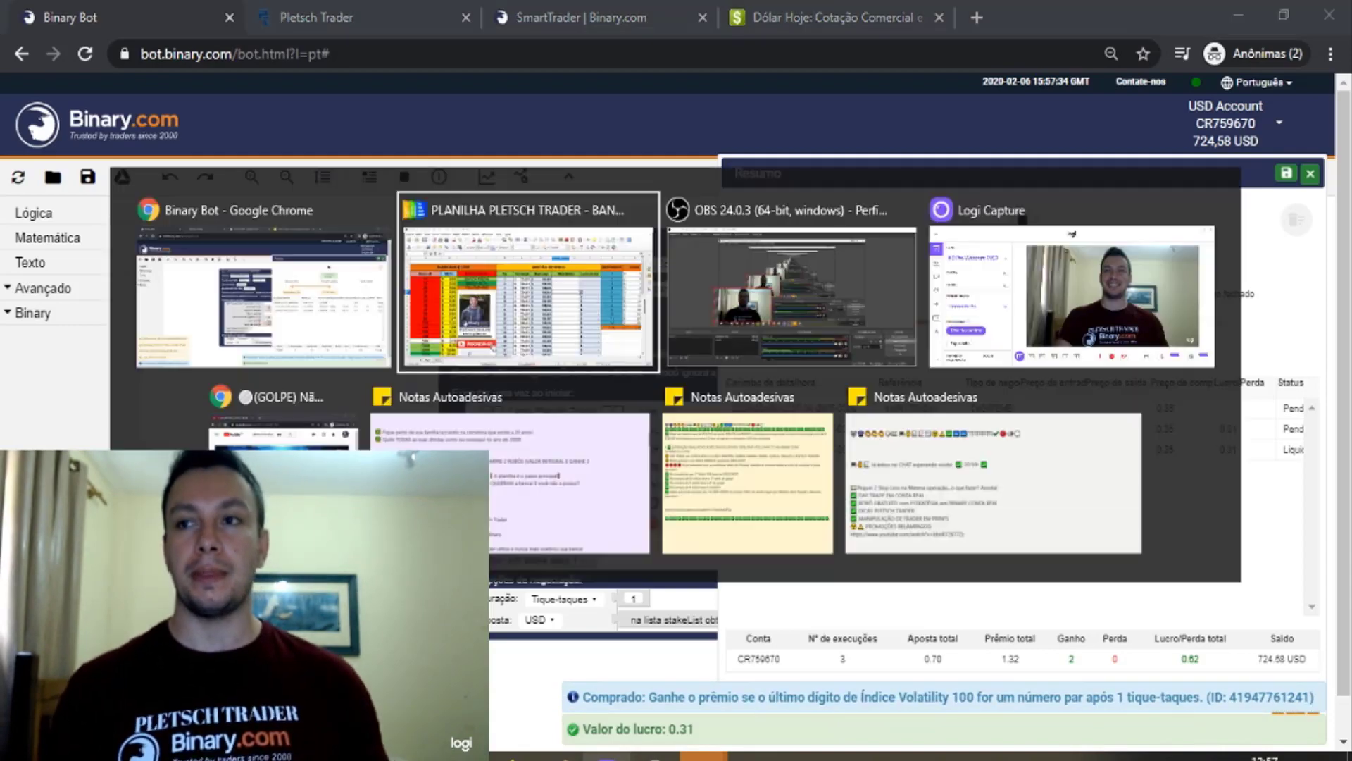
{"action": "key", "text": "alt+Tab"}
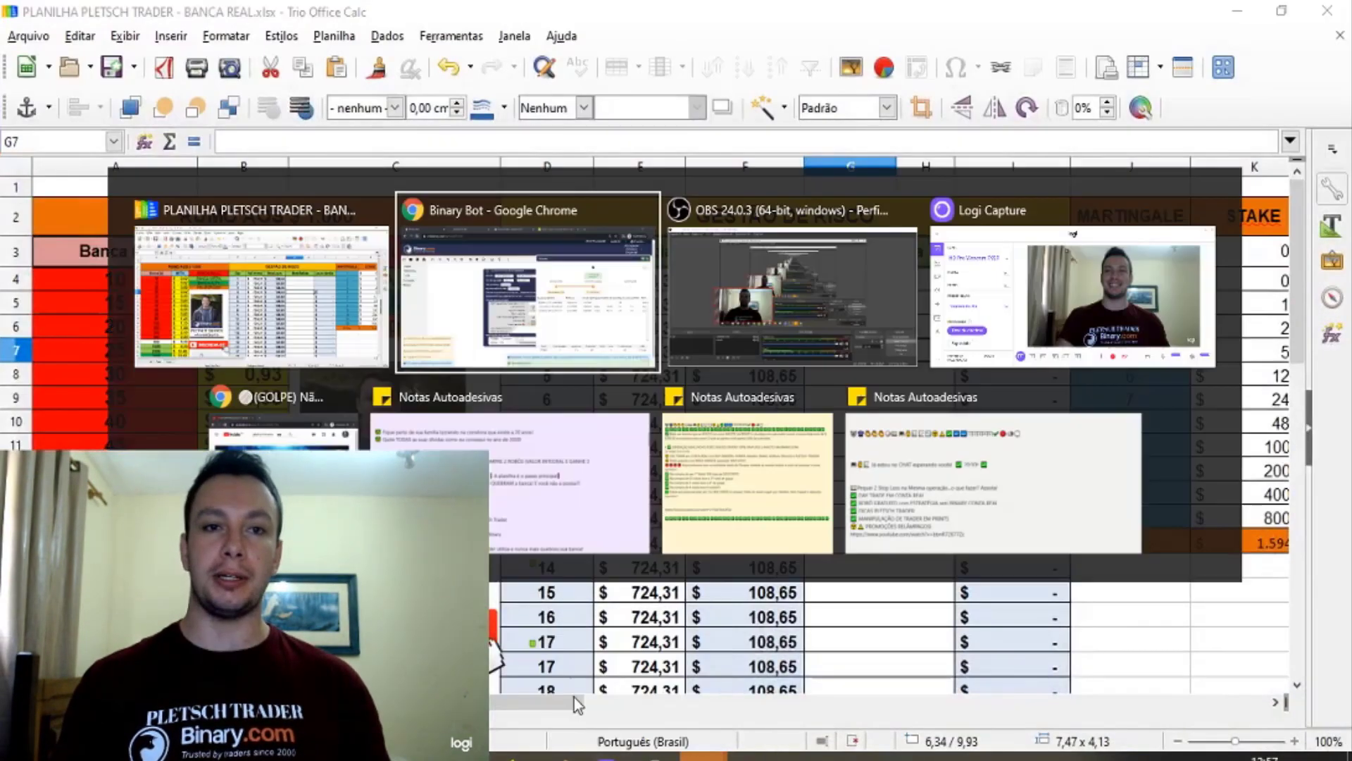
{"action": "key", "text": "alt+Tab"}
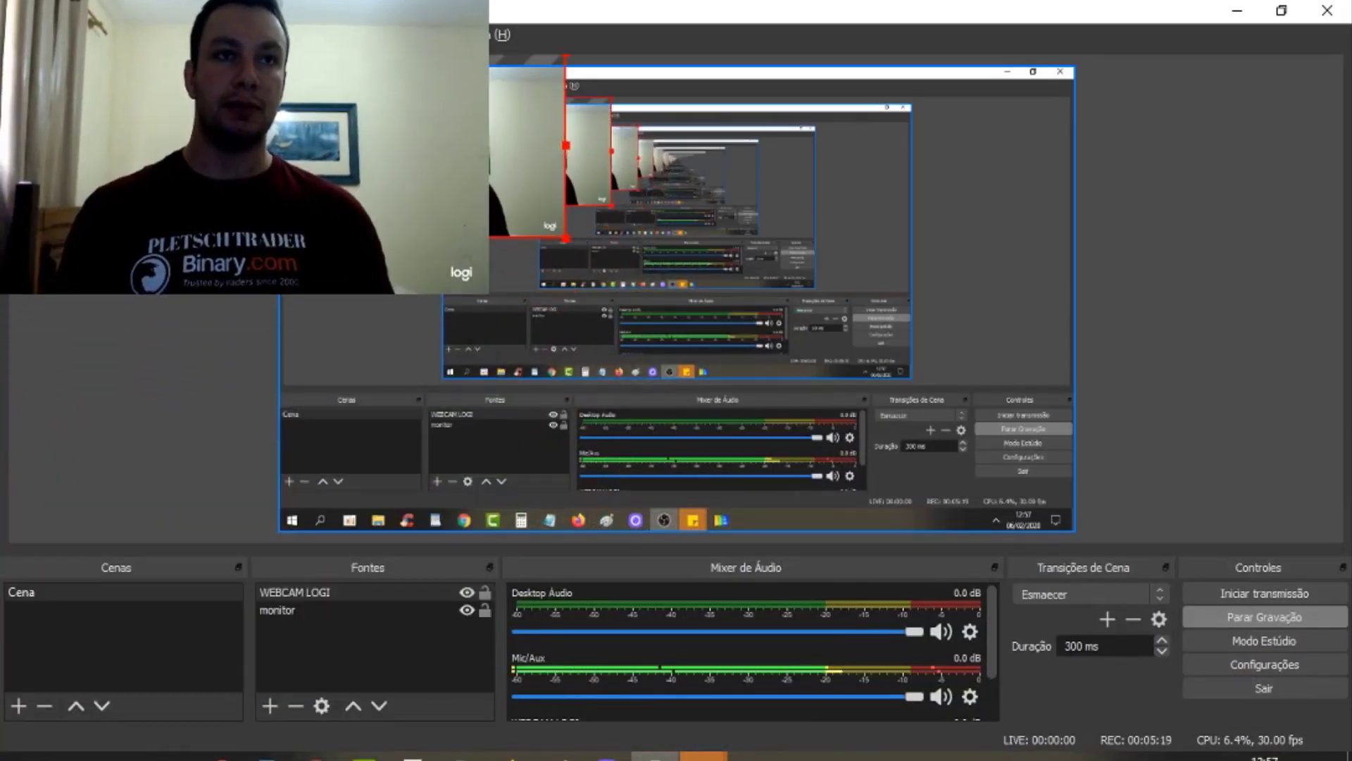
{"action": "left_click", "coordinate": [1238, 10]}
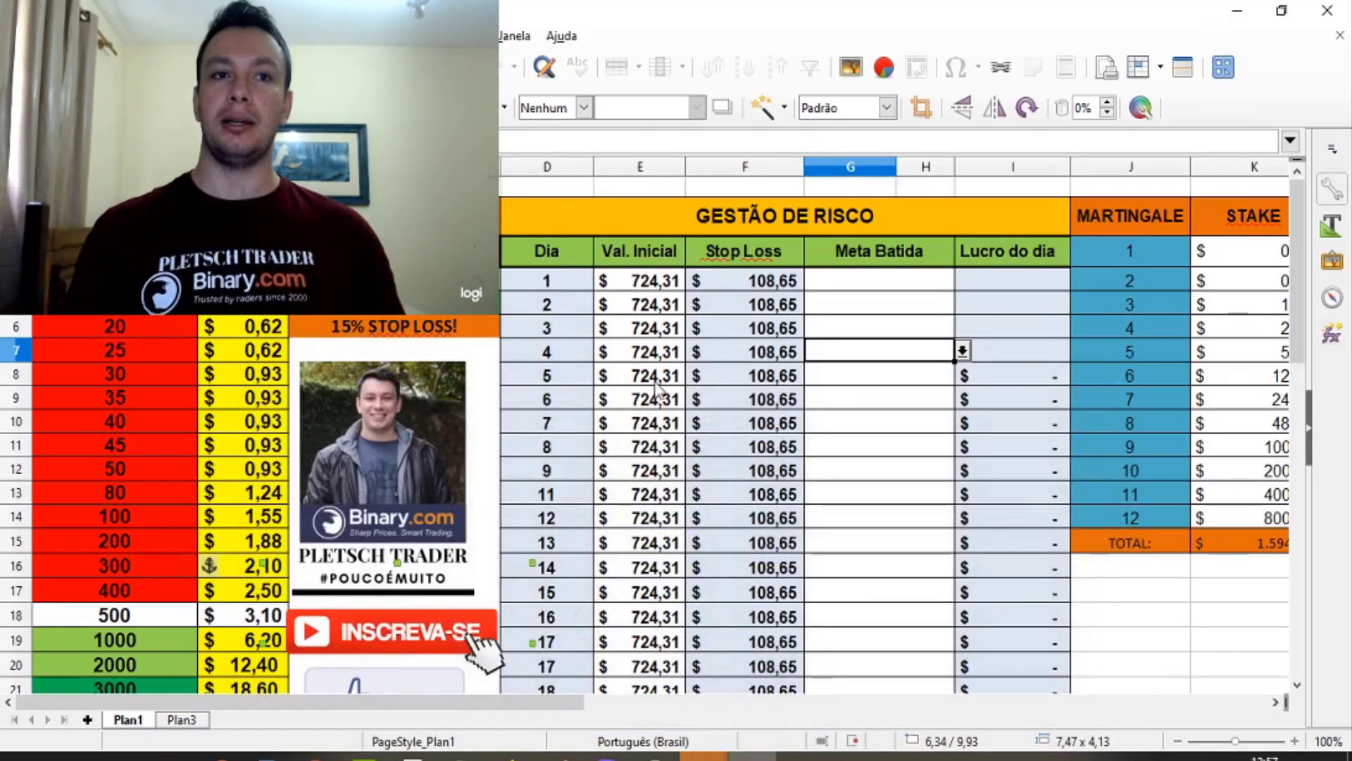
{"action": "key", "text": "alt+Tab"}
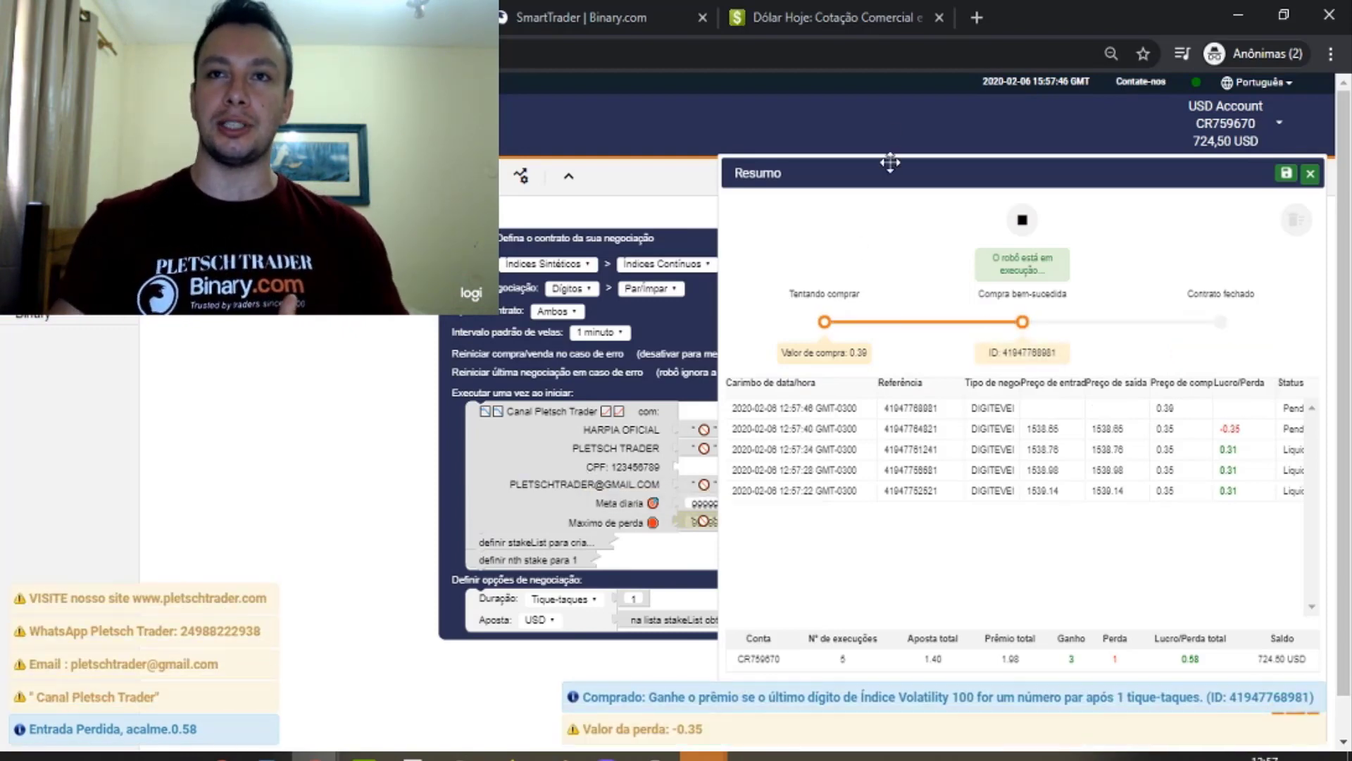
Shift the Resumo window slightly over the robot's blocks and stop the running robot
{"action": "left_click_drag", "start_coordinate": [888, 166], "coordinate": [826, 165]}
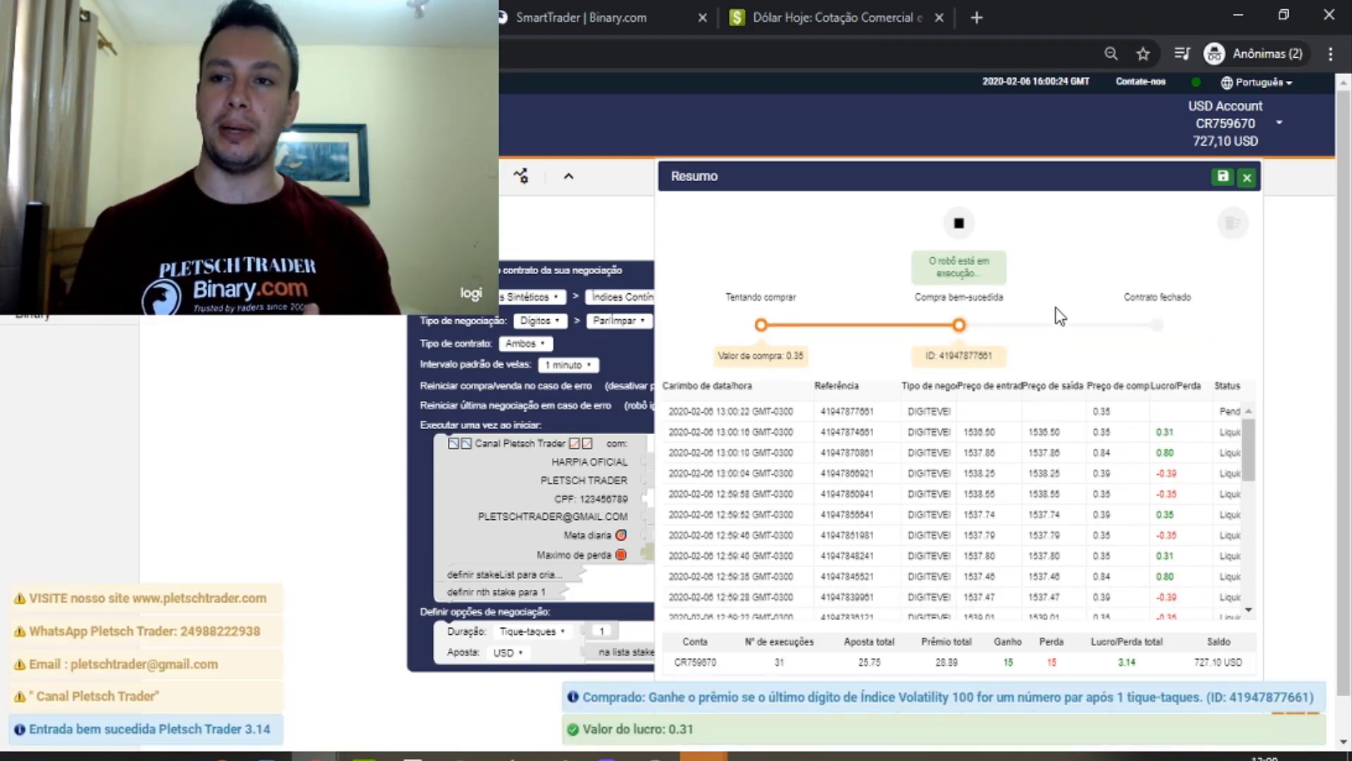
{"action": "left_click", "coordinate": [958, 223]}
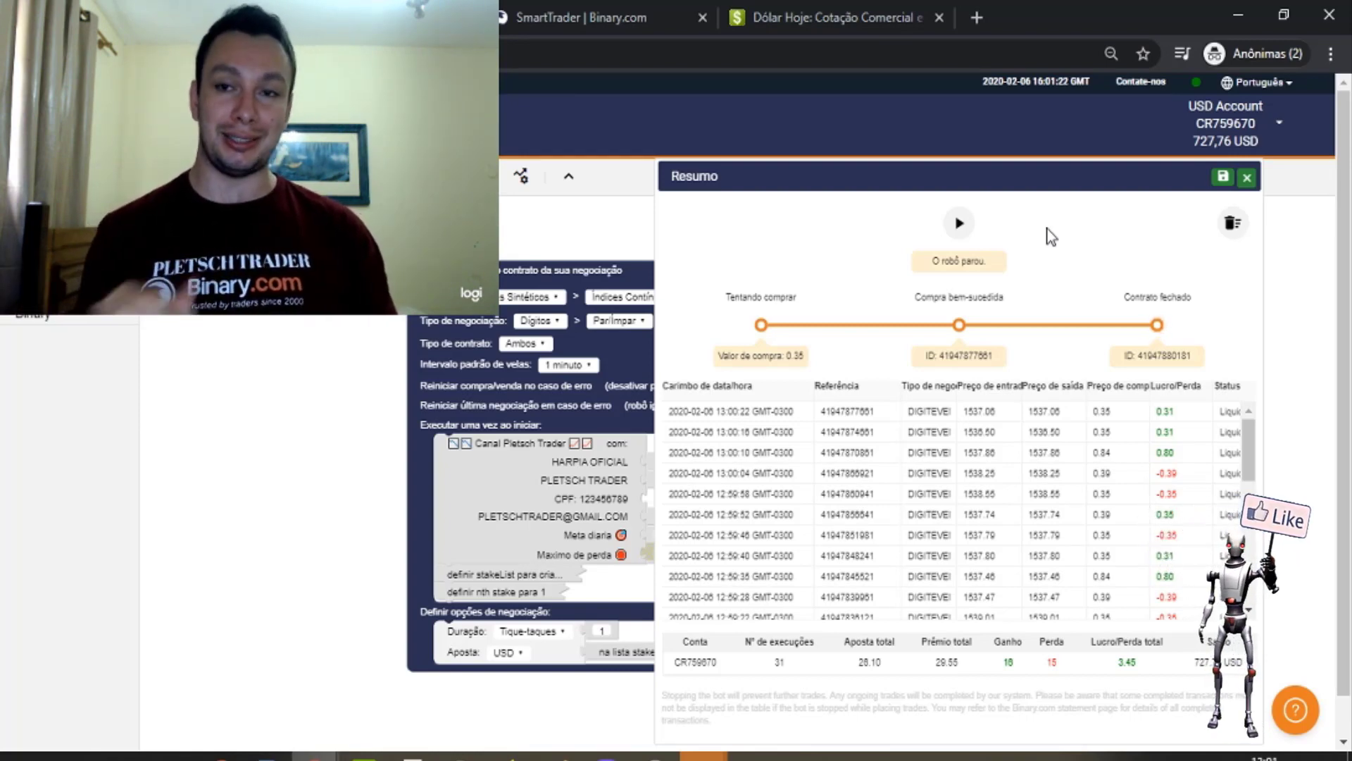
Enlarge the page to 100% and bring the Resumo window's oldest trades into view
{"action": "double_click", "coordinate": [1007, 664]}
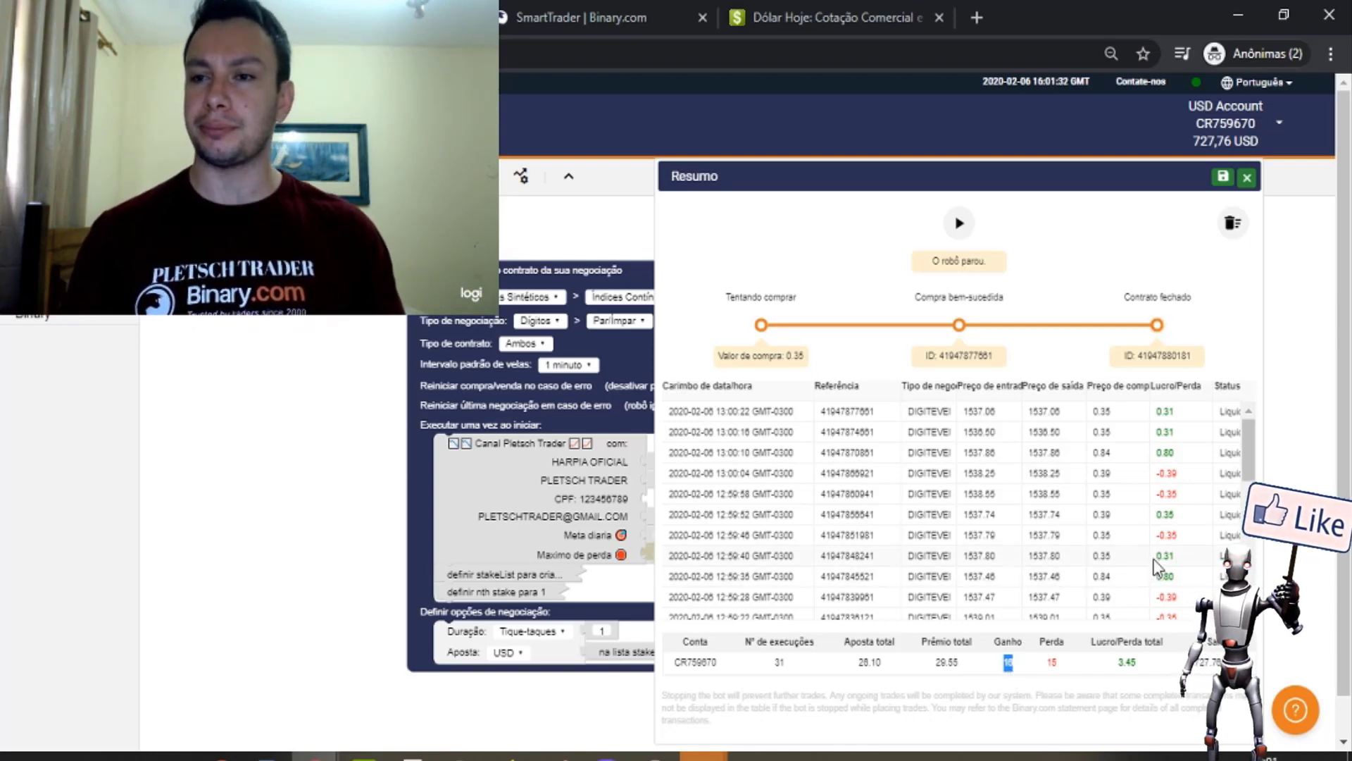
{"action": "scroll", "coordinate": [1190, 539], "scroll_direction": "down", "scroll_amount": 6}
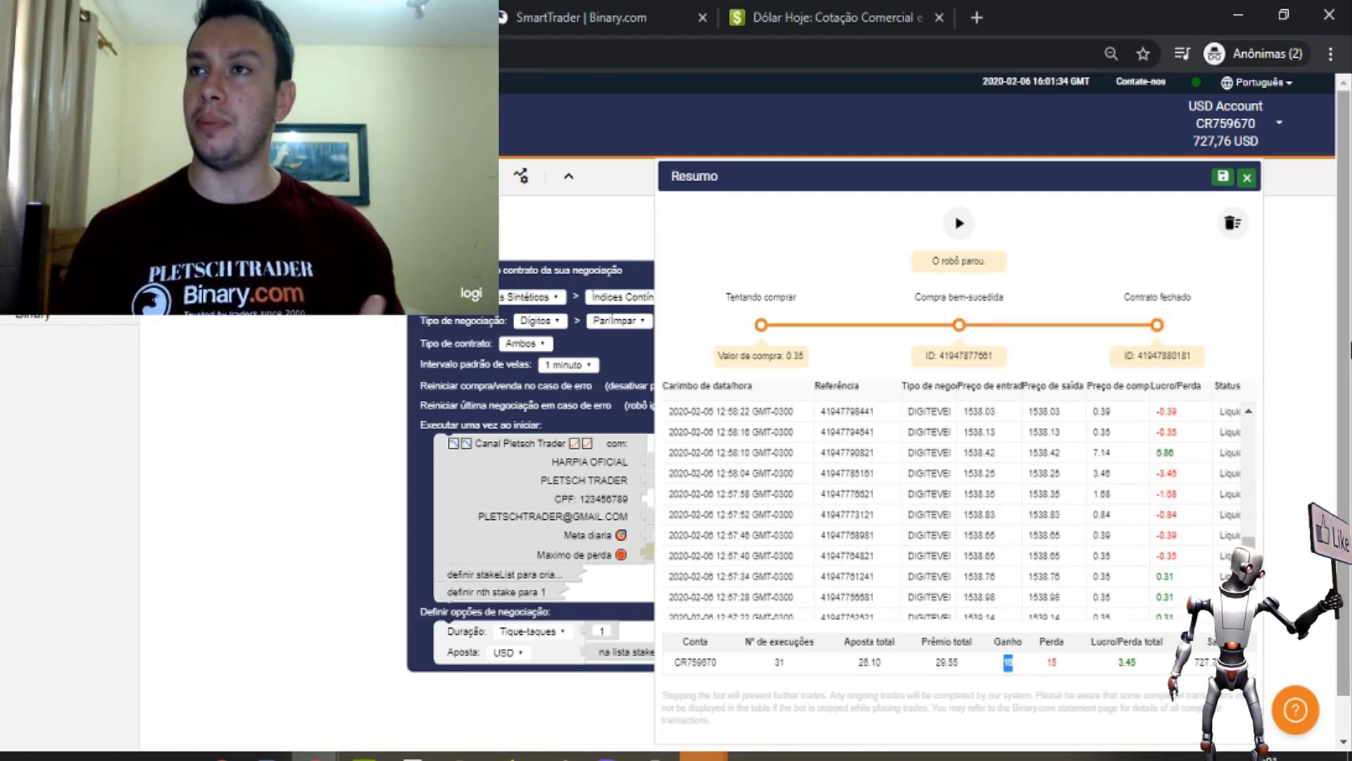
{"action": "left_click", "coordinate": [1330, 57]}
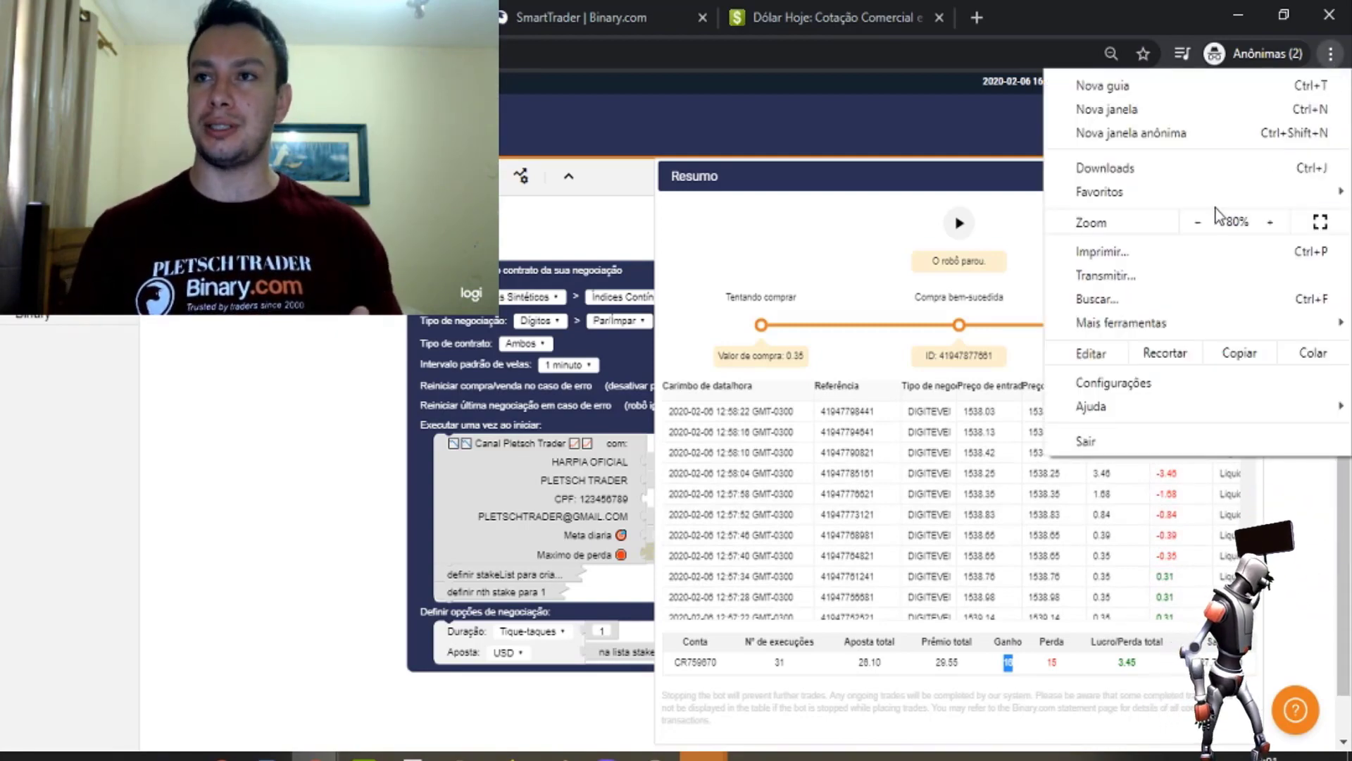
{"action": "left_click", "coordinate": [1270, 222]}
{"action": "left_click", "coordinate": [1271, 222]}
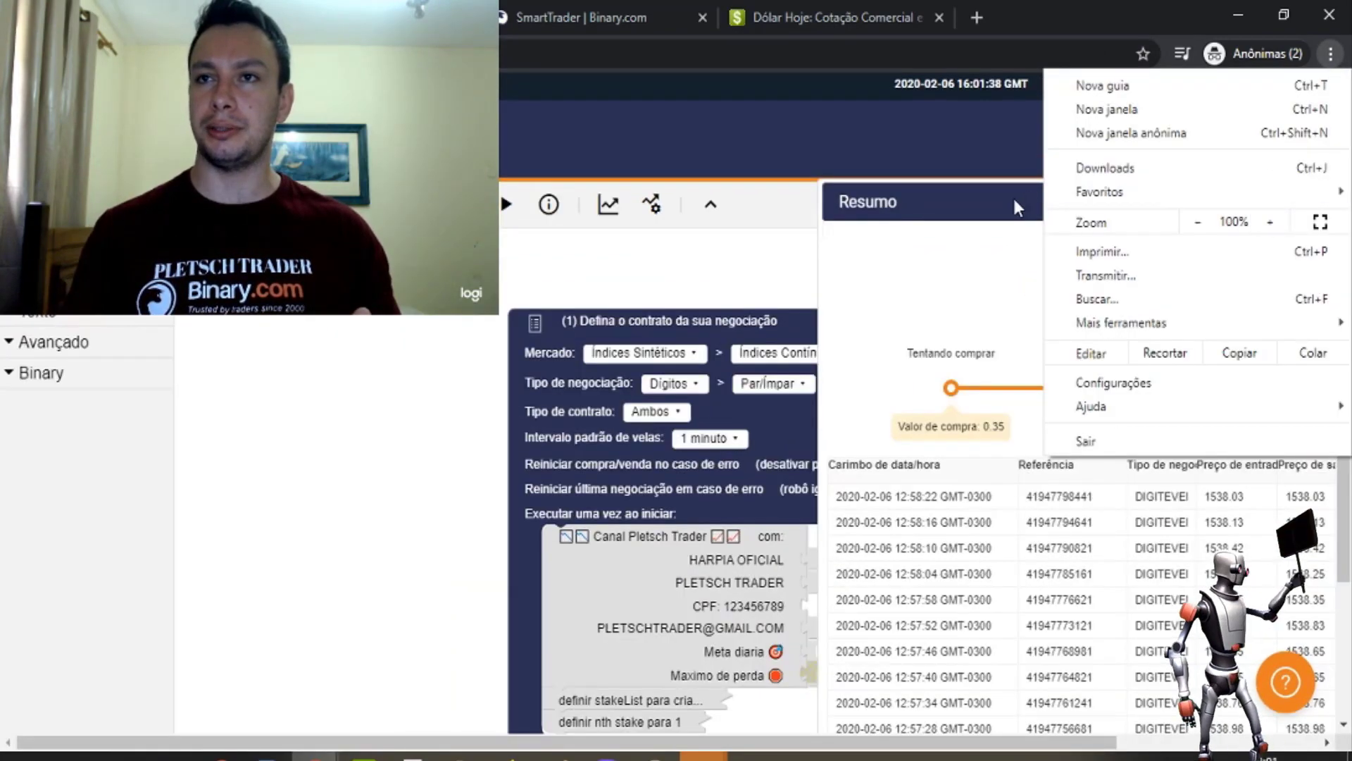
{"action": "left_click_drag", "start_coordinate": [1014, 199], "coordinate": [691, 99]}
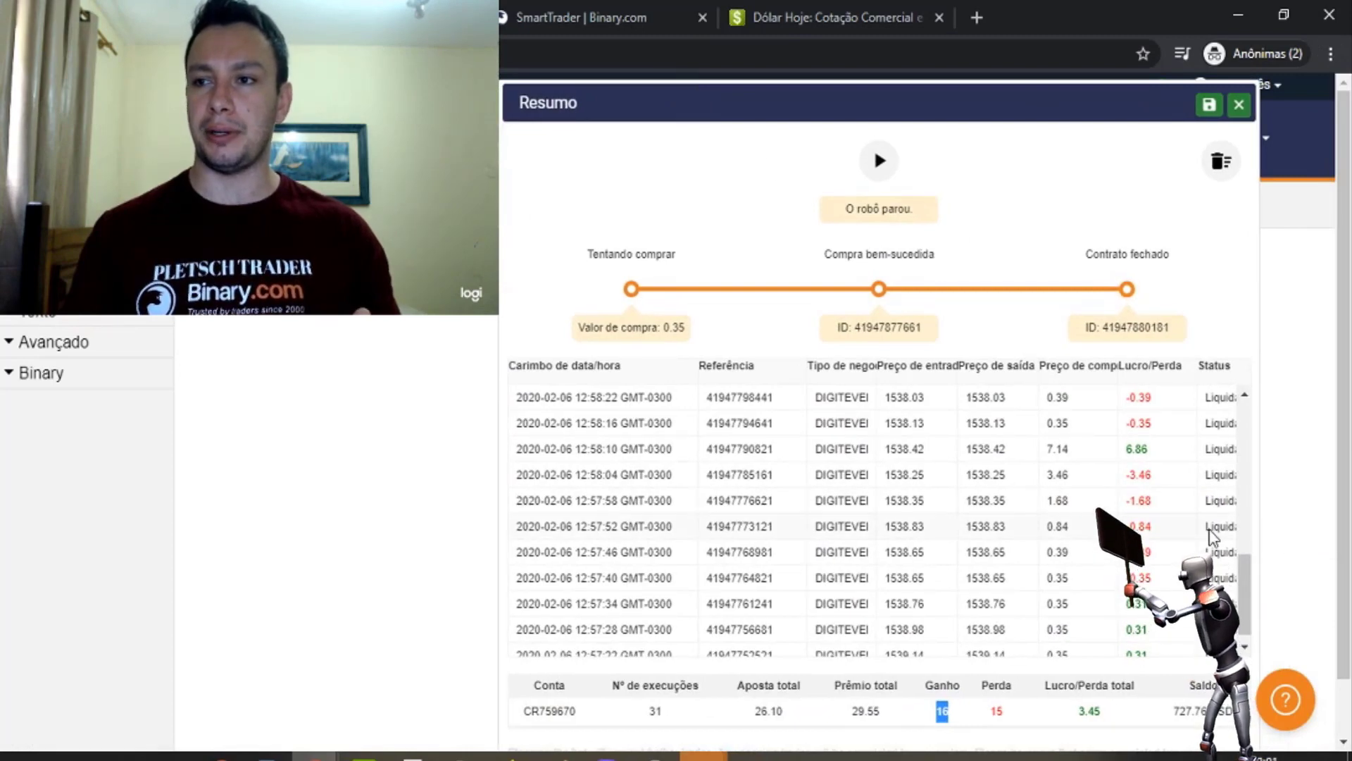
{"action": "scroll", "coordinate": [1235, 541], "scroll_direction": "down", "scroll_amount": 1}
Examine the purchase price and profit or loss of each trade in the early losing streak, up to the winning trade that ends it
{"action": "left_click", "coordinate": [1155, 565]}
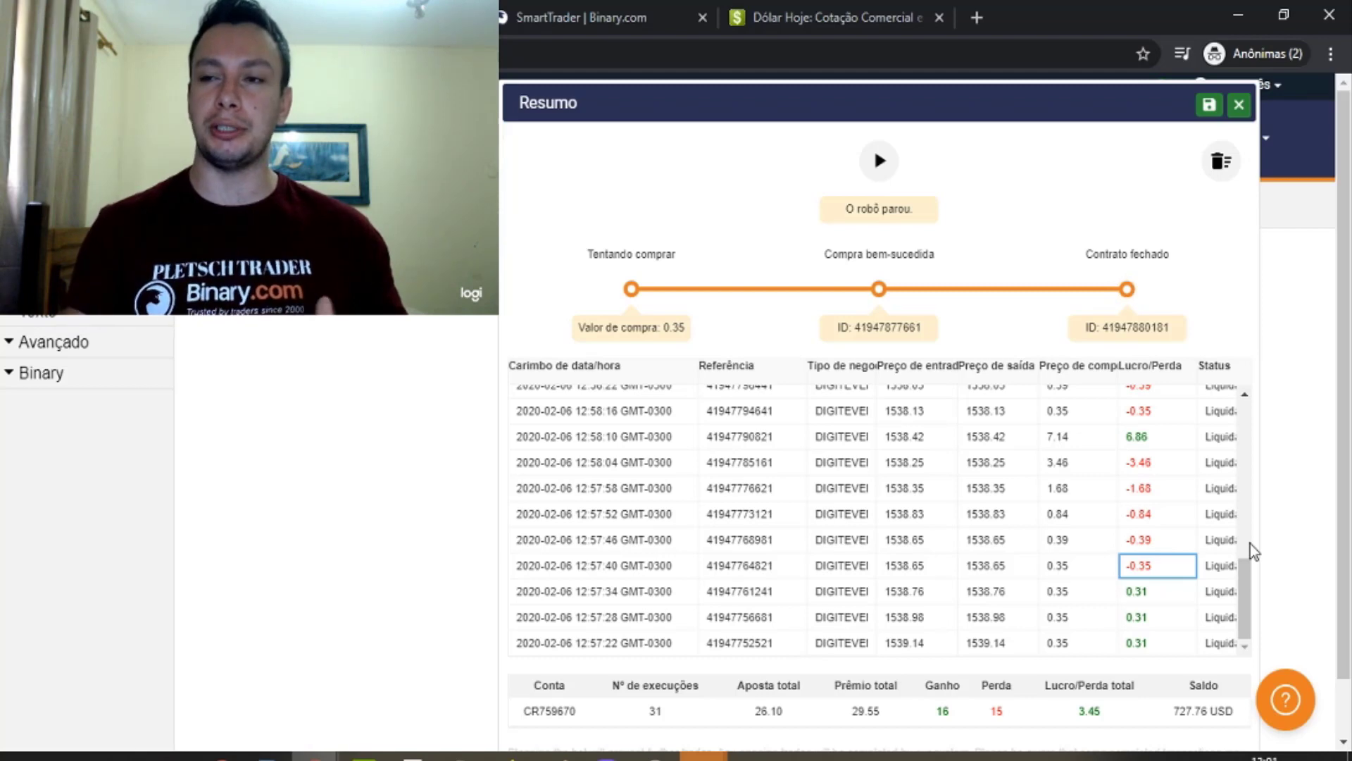
{"action": "key", "text": "Up"}
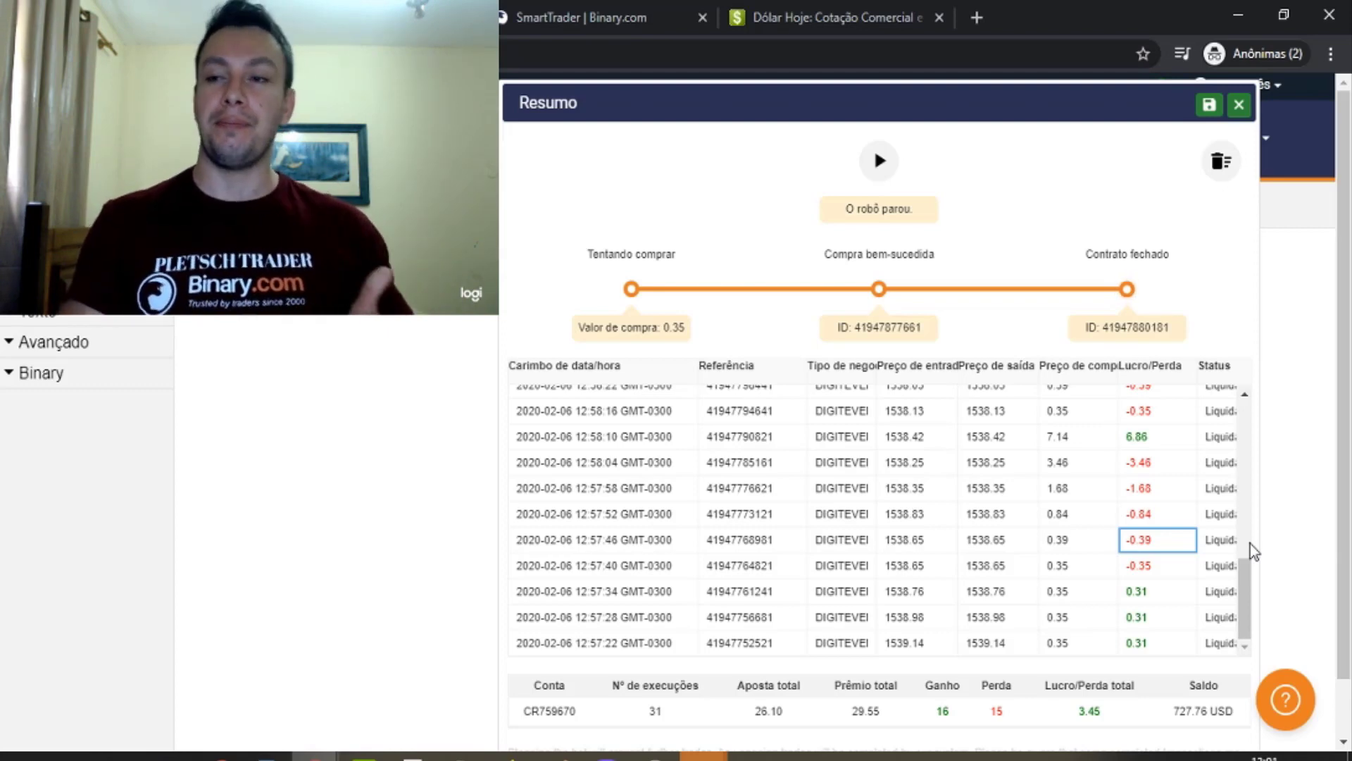
{"action": "key", "text": "Down"}
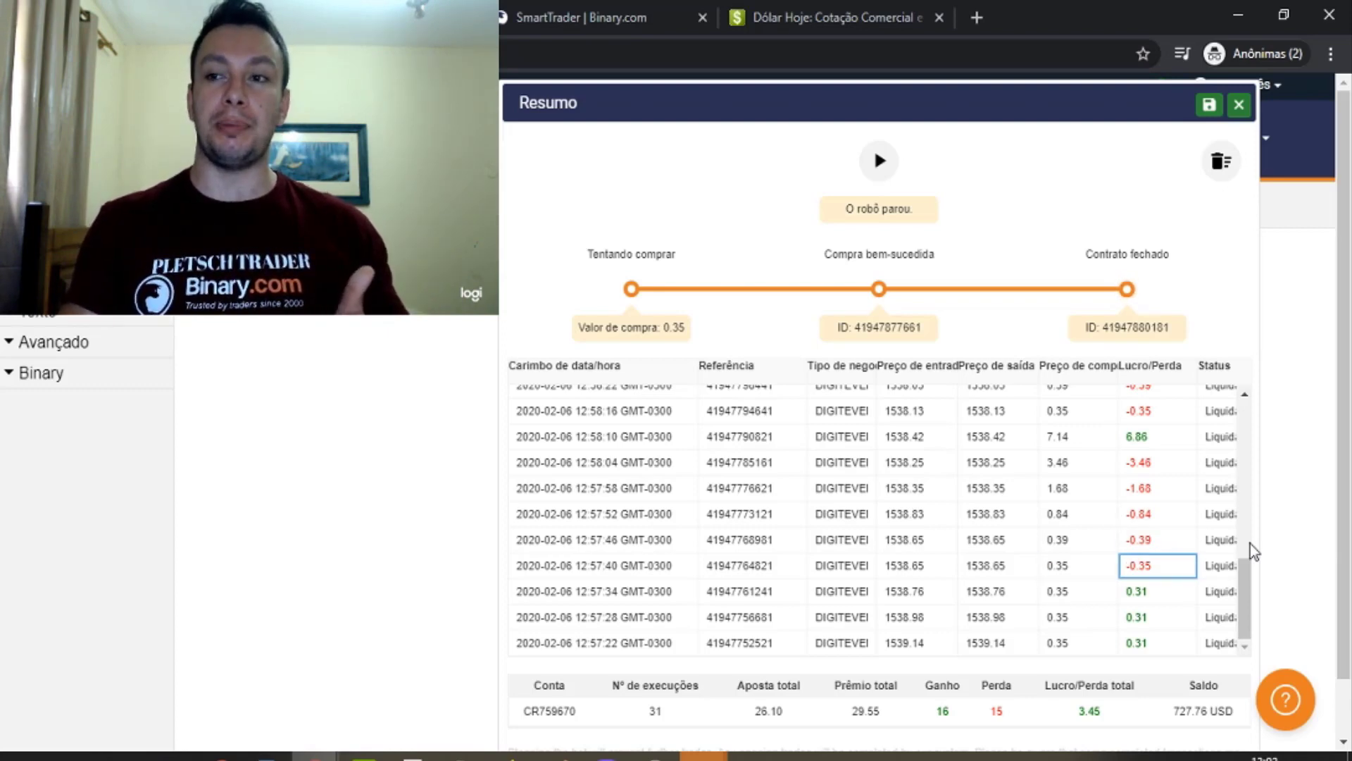
{"action": "key", "text": "Up"}
{"action": "key", "text": "Left"}
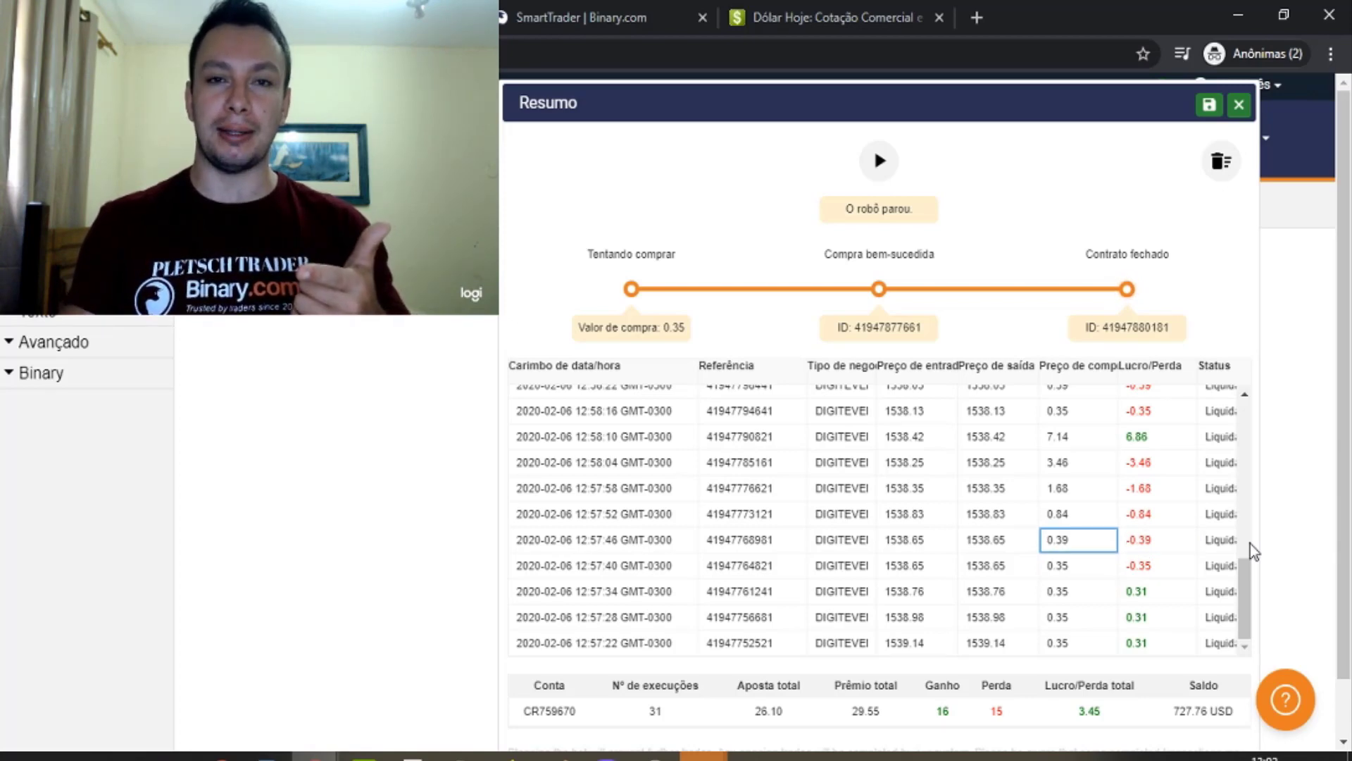
{"action": "key", "text": "Right"}
{"action": "key", "text": "Left"}
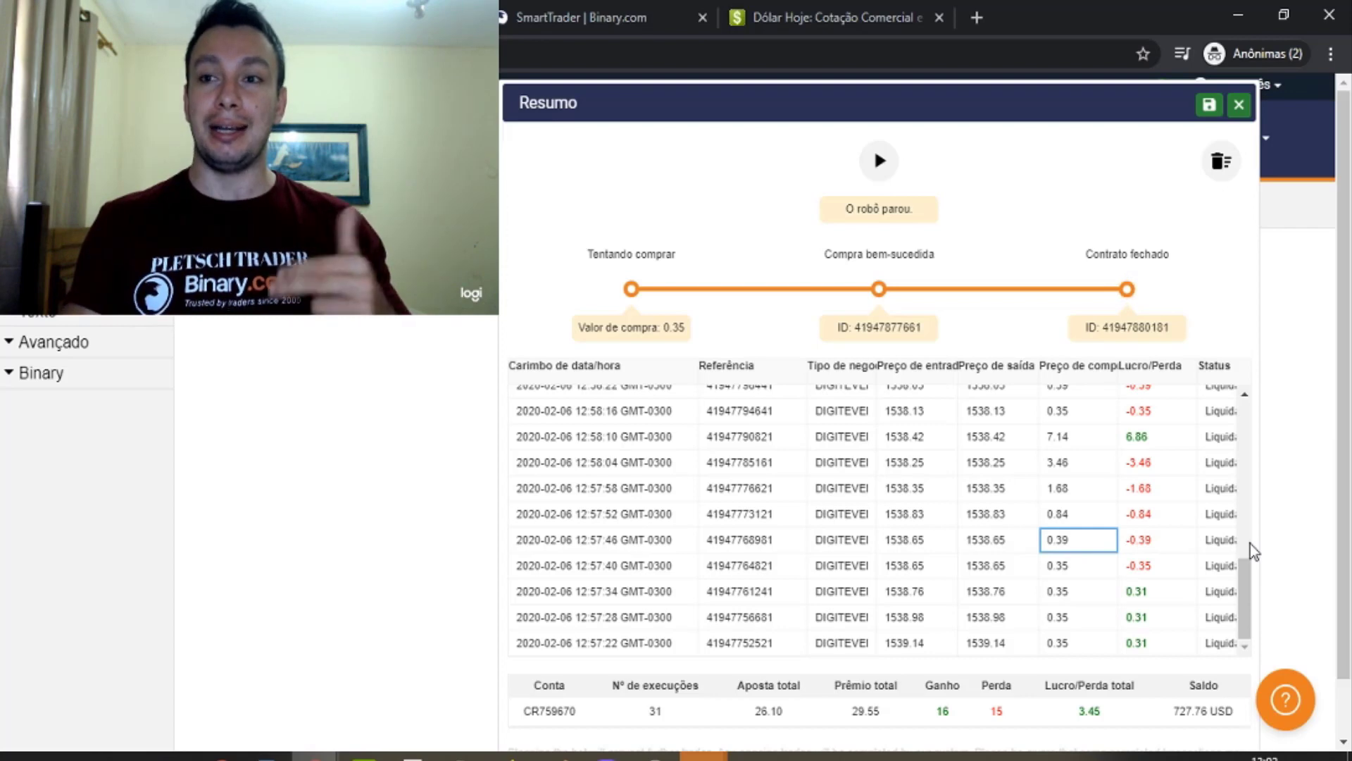
{"action": "key", "text": "Up"}
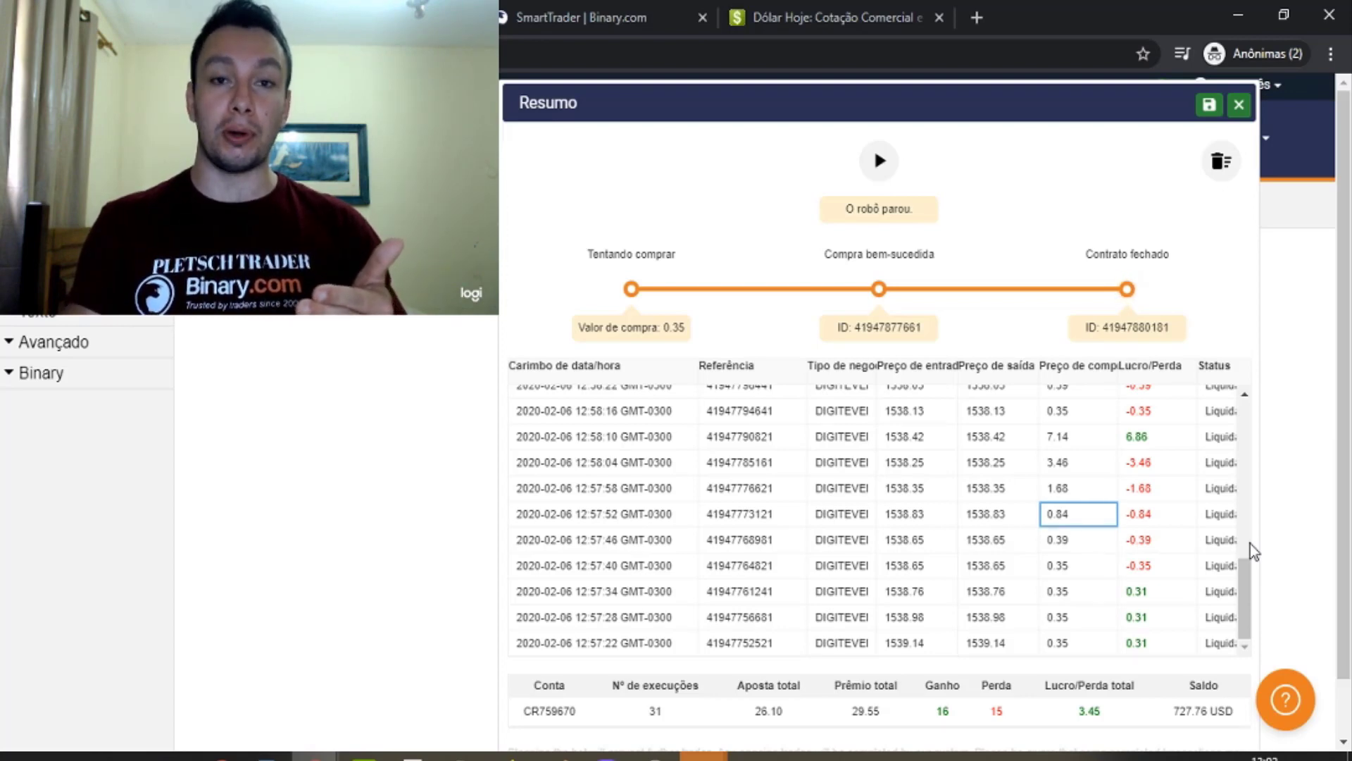
{"action": "key", "text": "Up"}
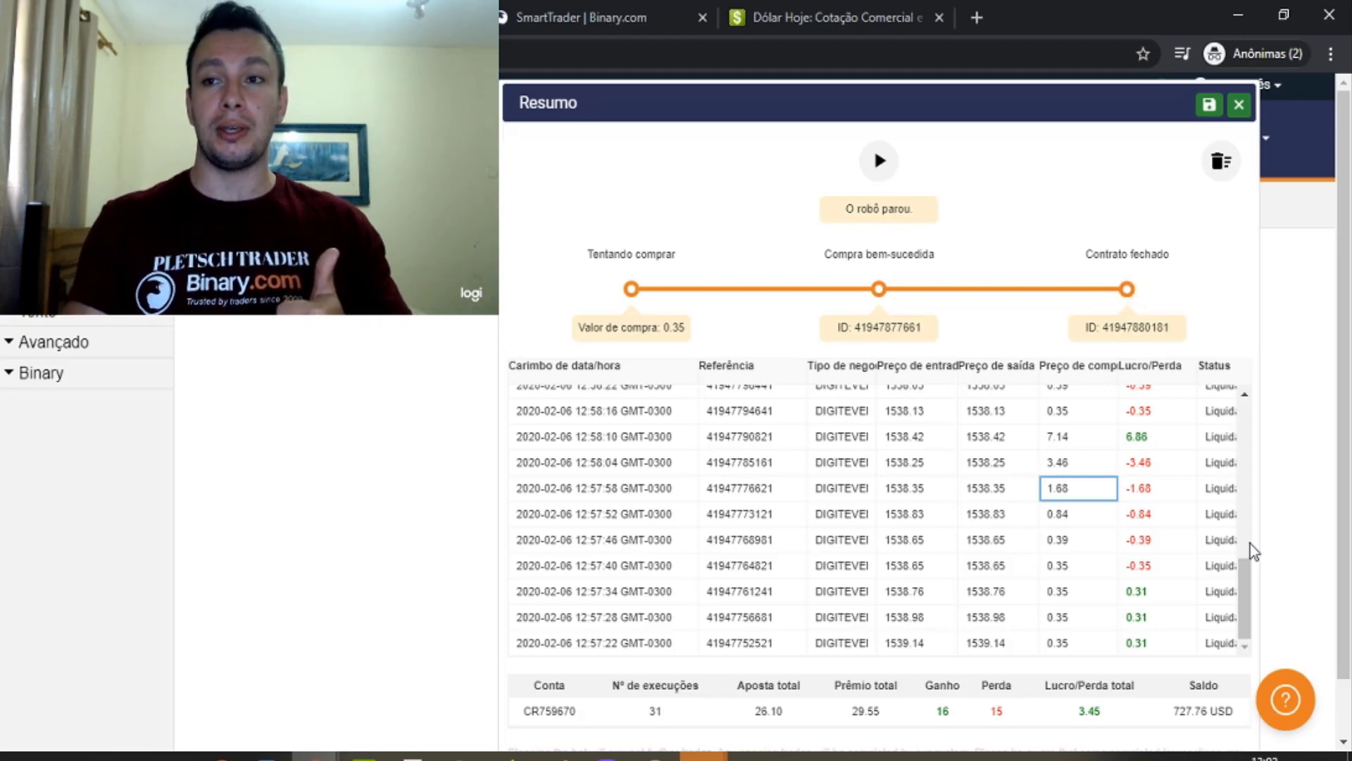
{"action": "key", "text": "Up"}
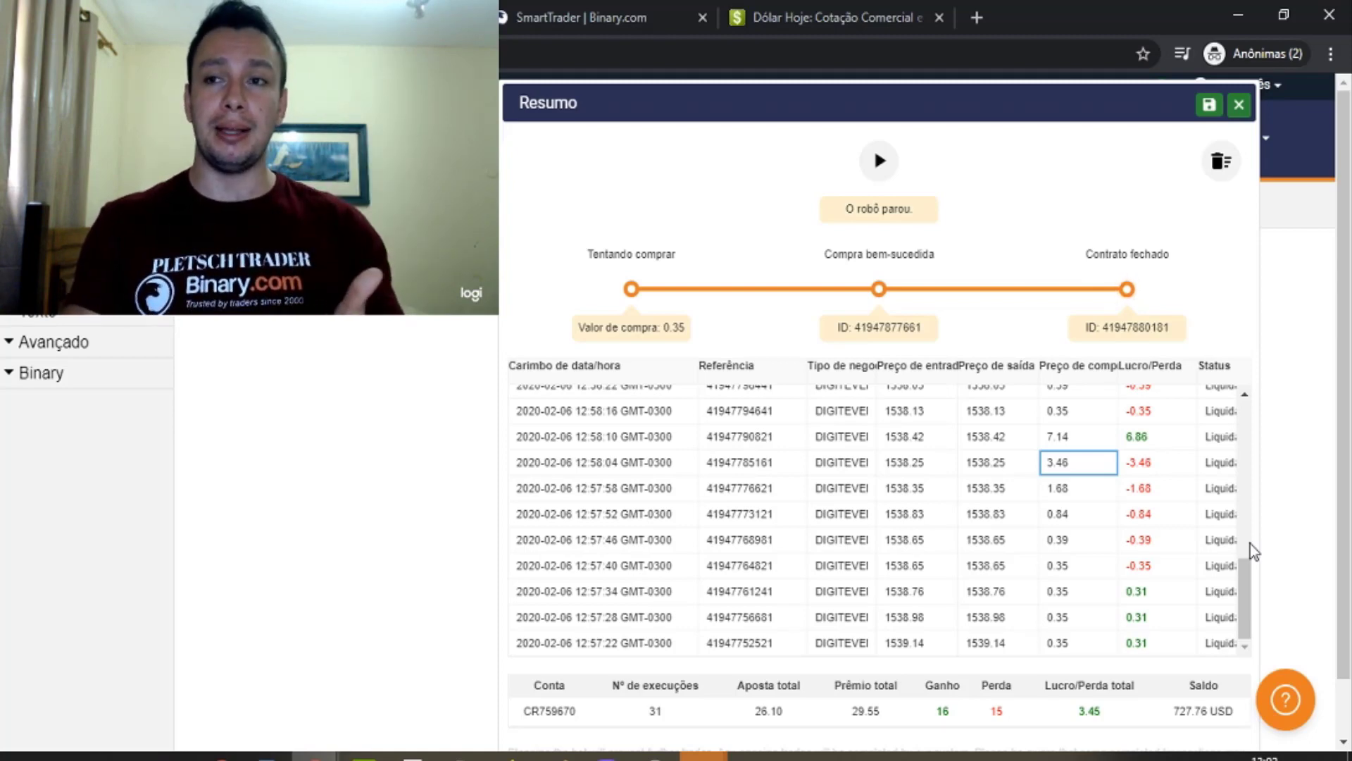
{"action": "key", "text": "Up"}
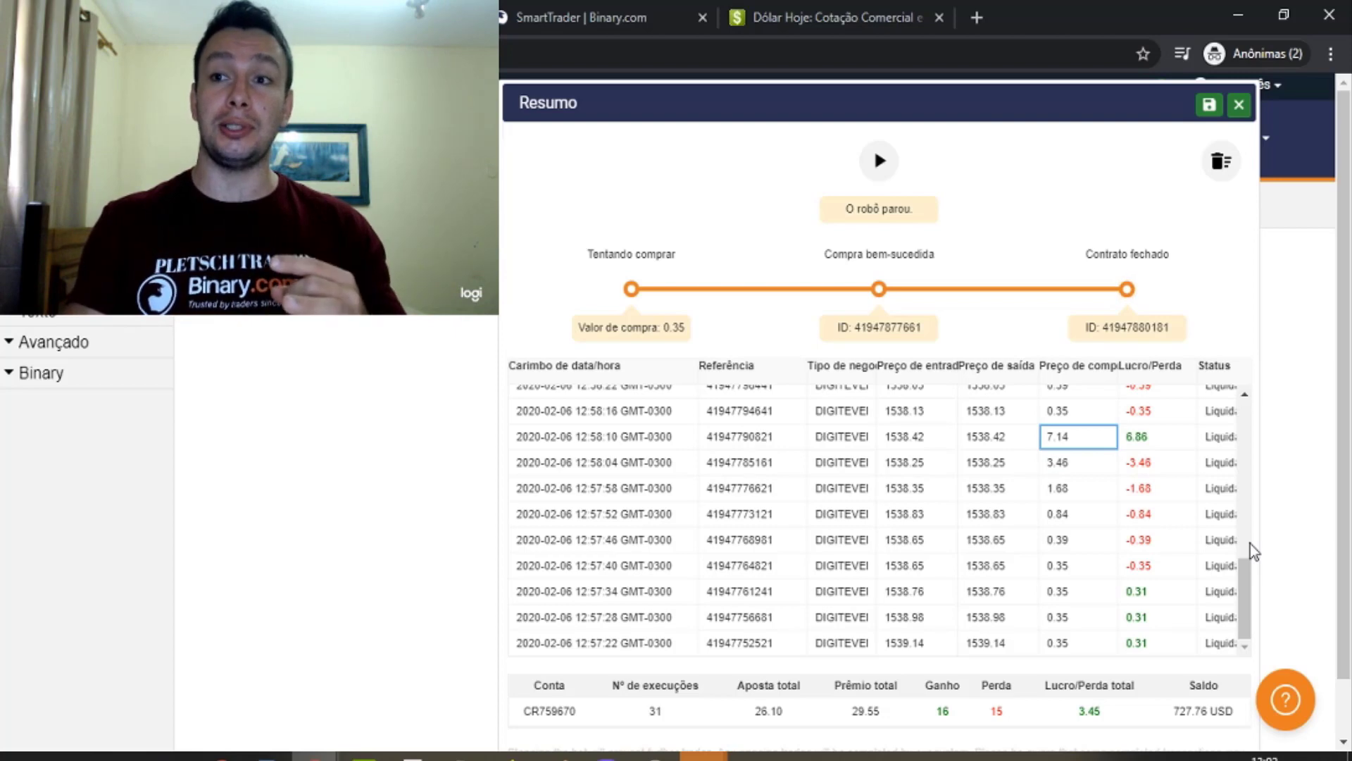
{"action": "key", "text": "Down"}
{"action": "key", "text": "Down"}
{"action": "key", "text": "Down"}
{"action": "key", "text": "Down"}
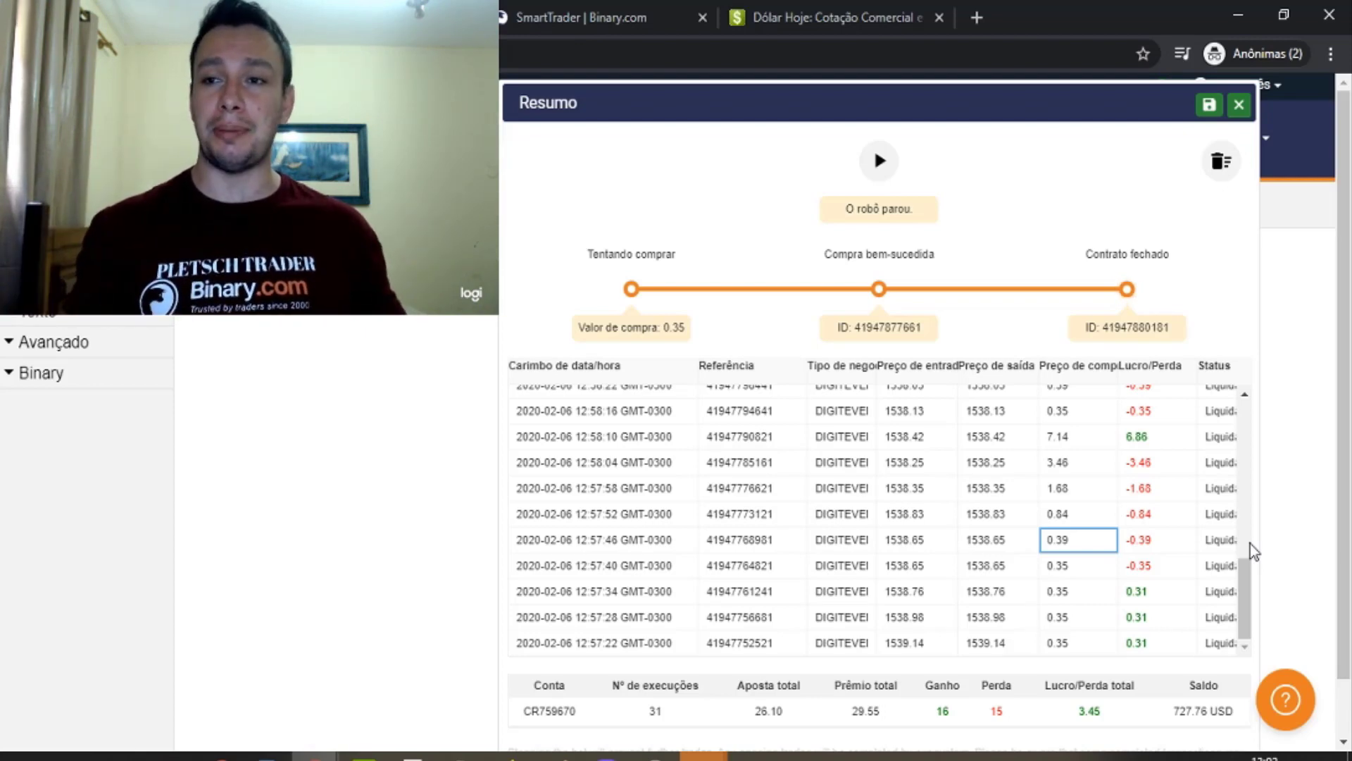
Return the page zoom to 80% and reposition the Resumo window beside the robot's blocks
{"action": "left_click", "coordinate": [1331, 54]}
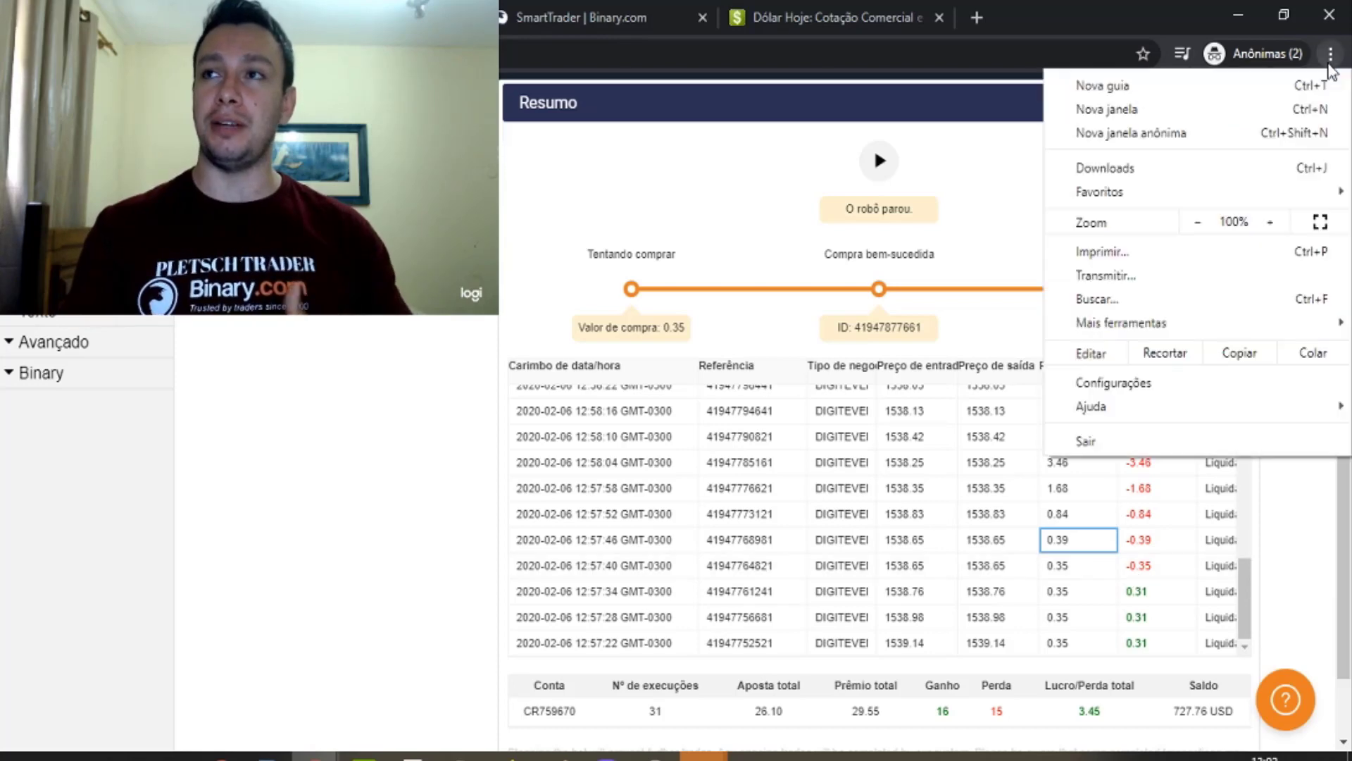
{"action": "left_click", "coordinate": [1198, 222]}
{"action": "left_click", "coordinate": [1197, 221]}
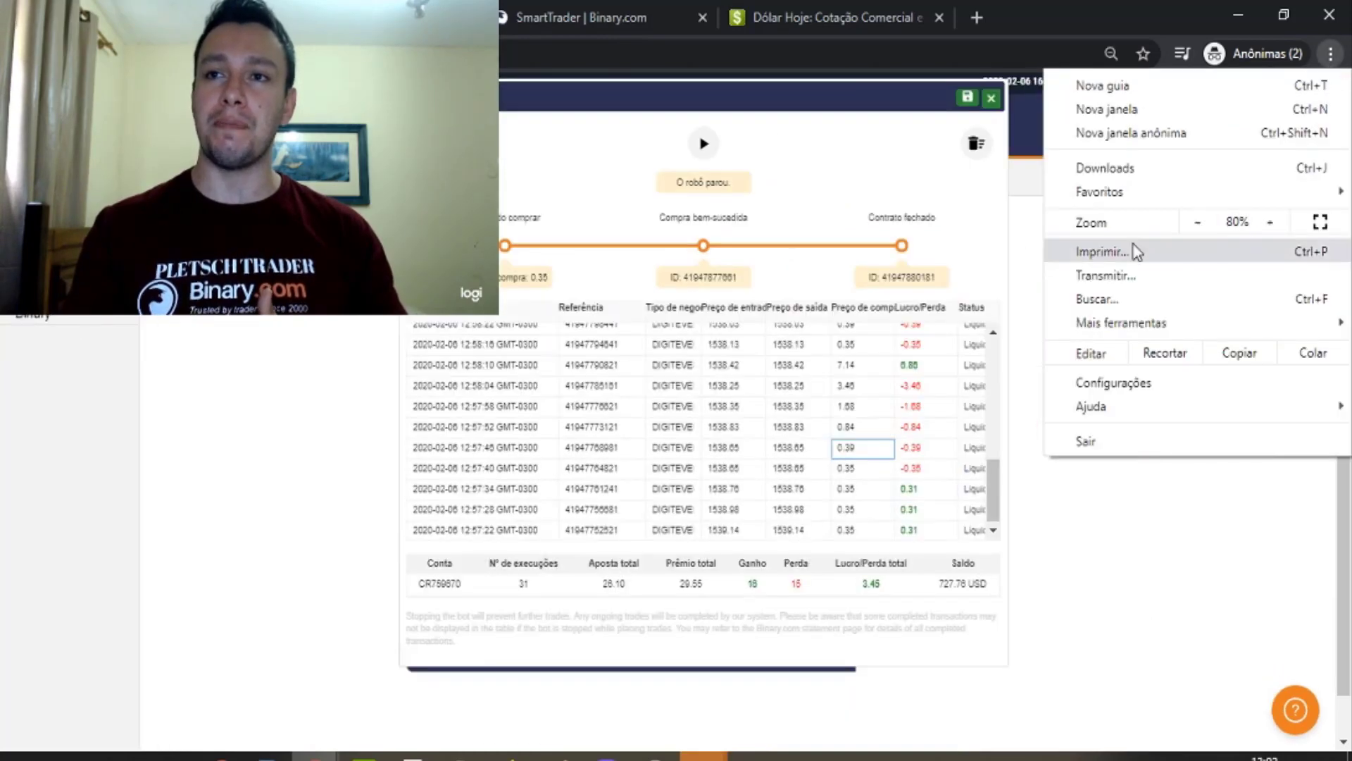
{"action": "left_click", "coordinate": [805, 84]}
{"action": "left_click_drag", "start_coordinate": [805, 84], "coordinate": [1078, 187]}
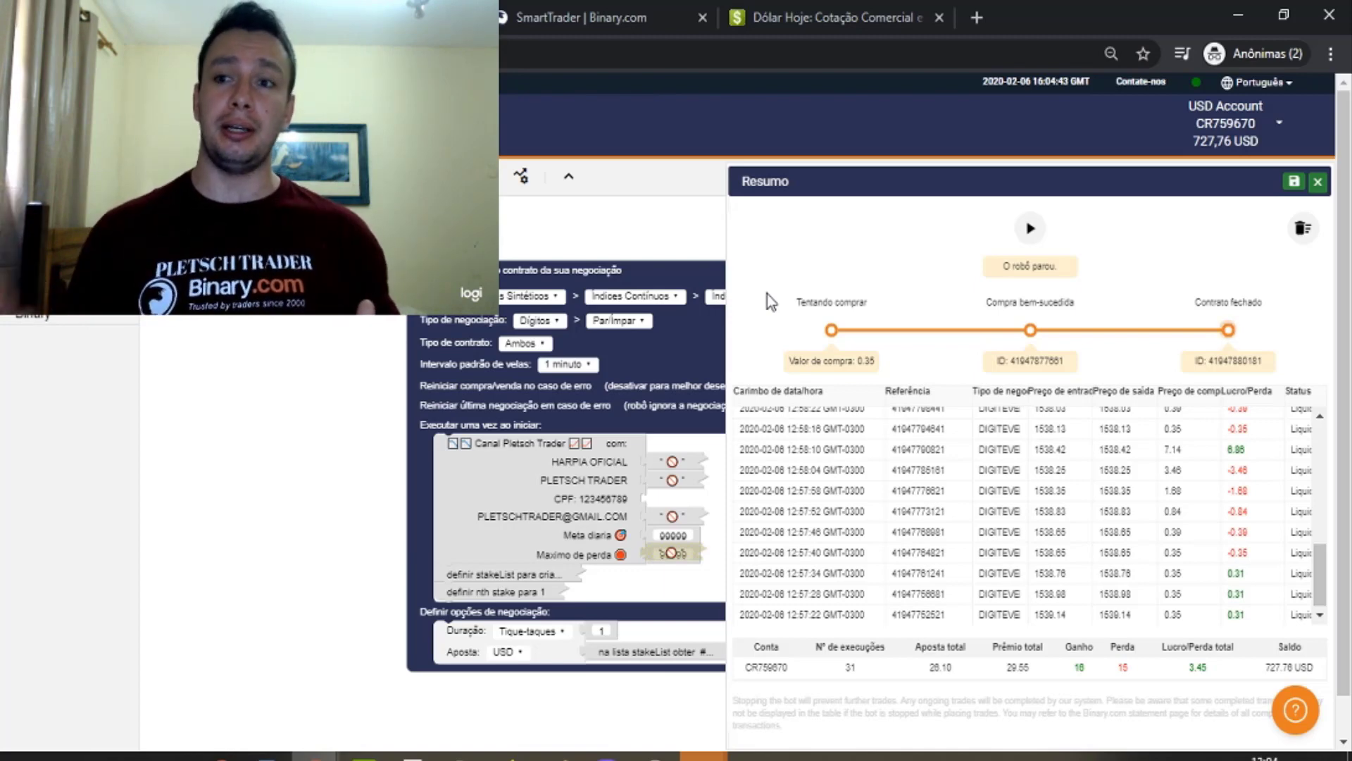
{"action": "left_click_drag", "start_coordinate": [977, 181], "coordinate": [932, 170]}
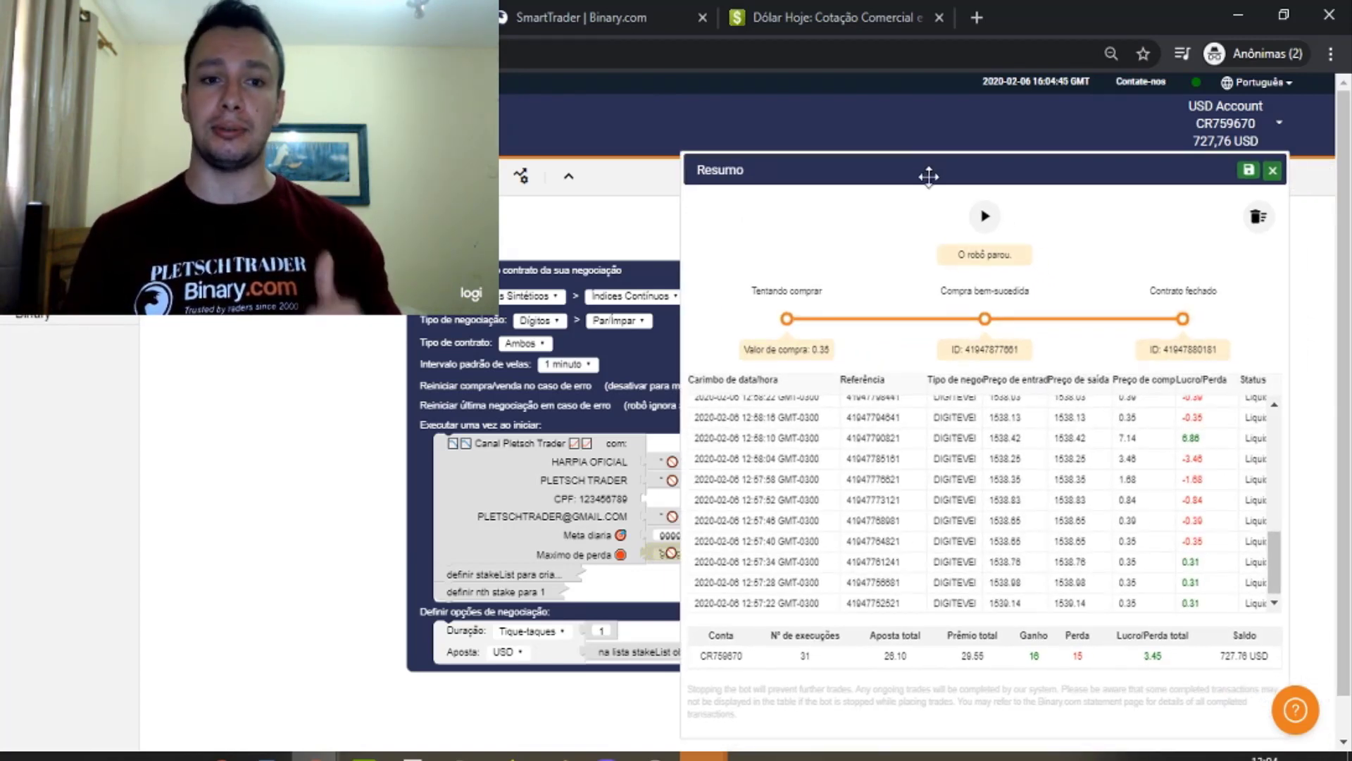
Switch to the risk management spreadsheet and fill in day 1 with Meta Batida SIM and Lucro do dia 3,45
{"action": "left_click", "coordinate": [752, 756]}
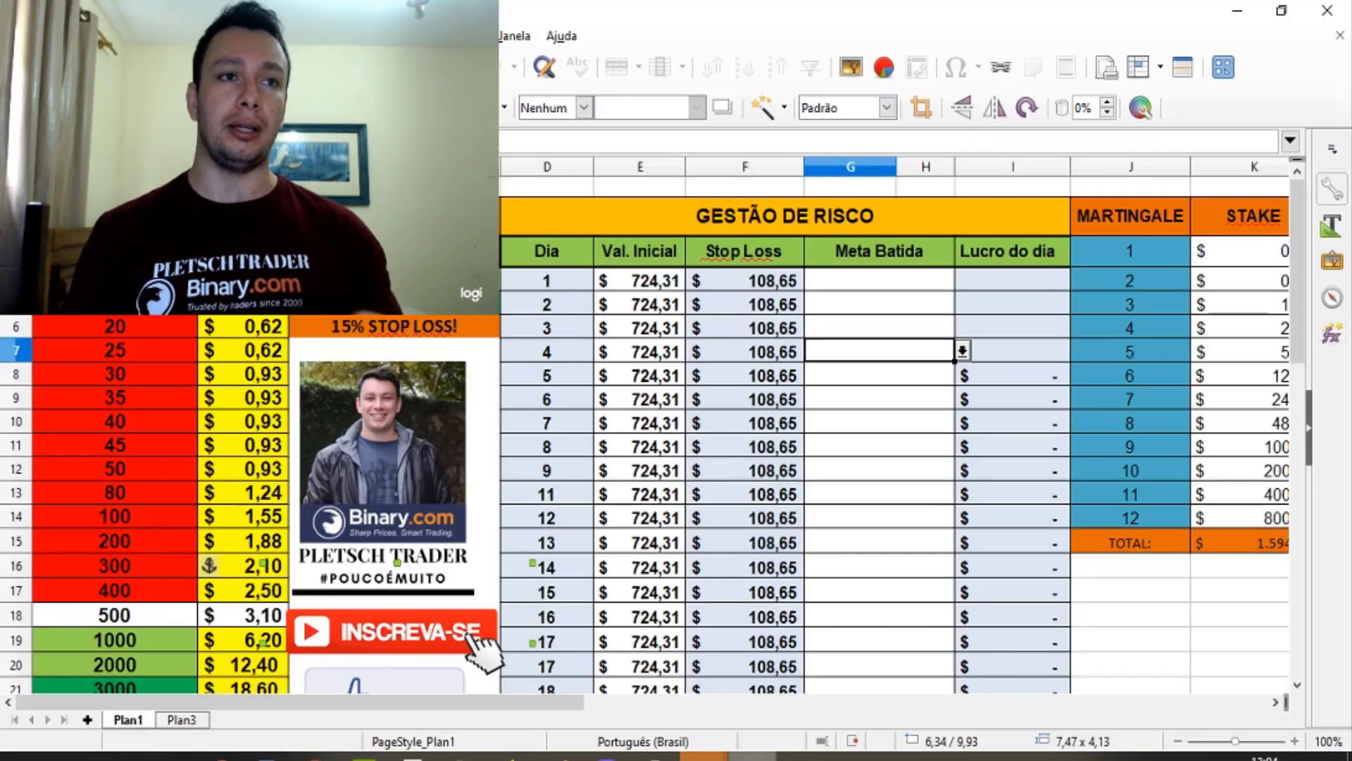
{"action": "left_click", "coordinate": [752, 304]}
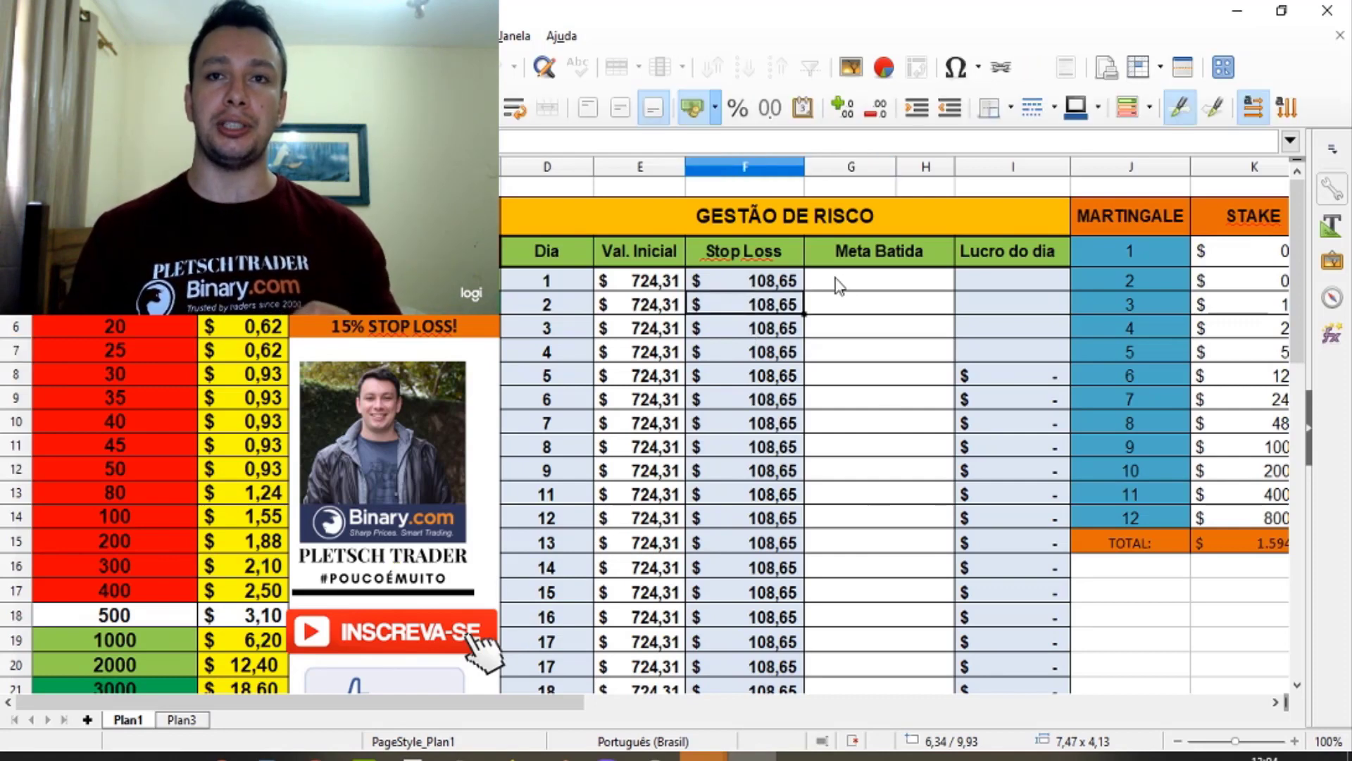
{"action": "left_click", "coordinate": [950, 281]}
{"action": "left_click", "coordinate": [962, 281]}
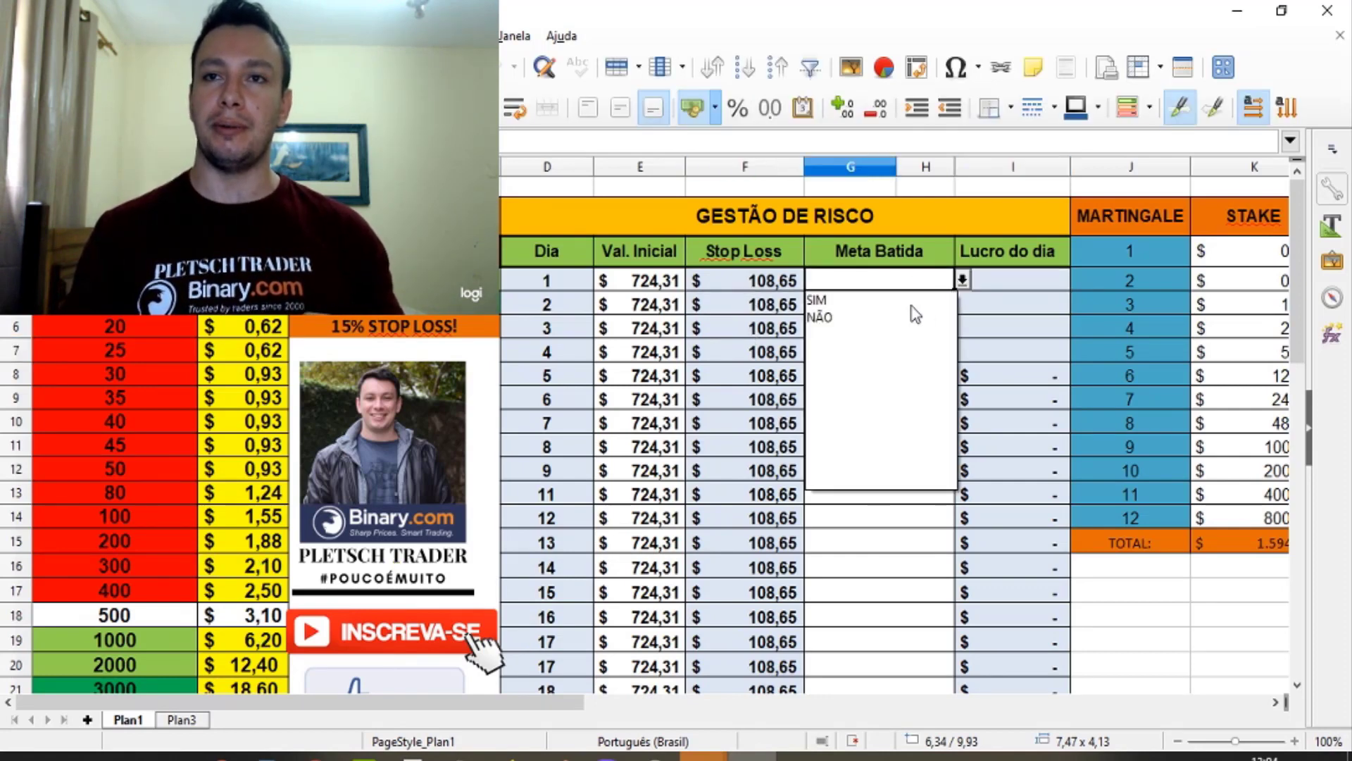
{"action": "left_click", "coordinate": [912, 307]}
{"action": "left_click", "coordinate": [986, 287]}
{"action": "type", "text": "3,45"}
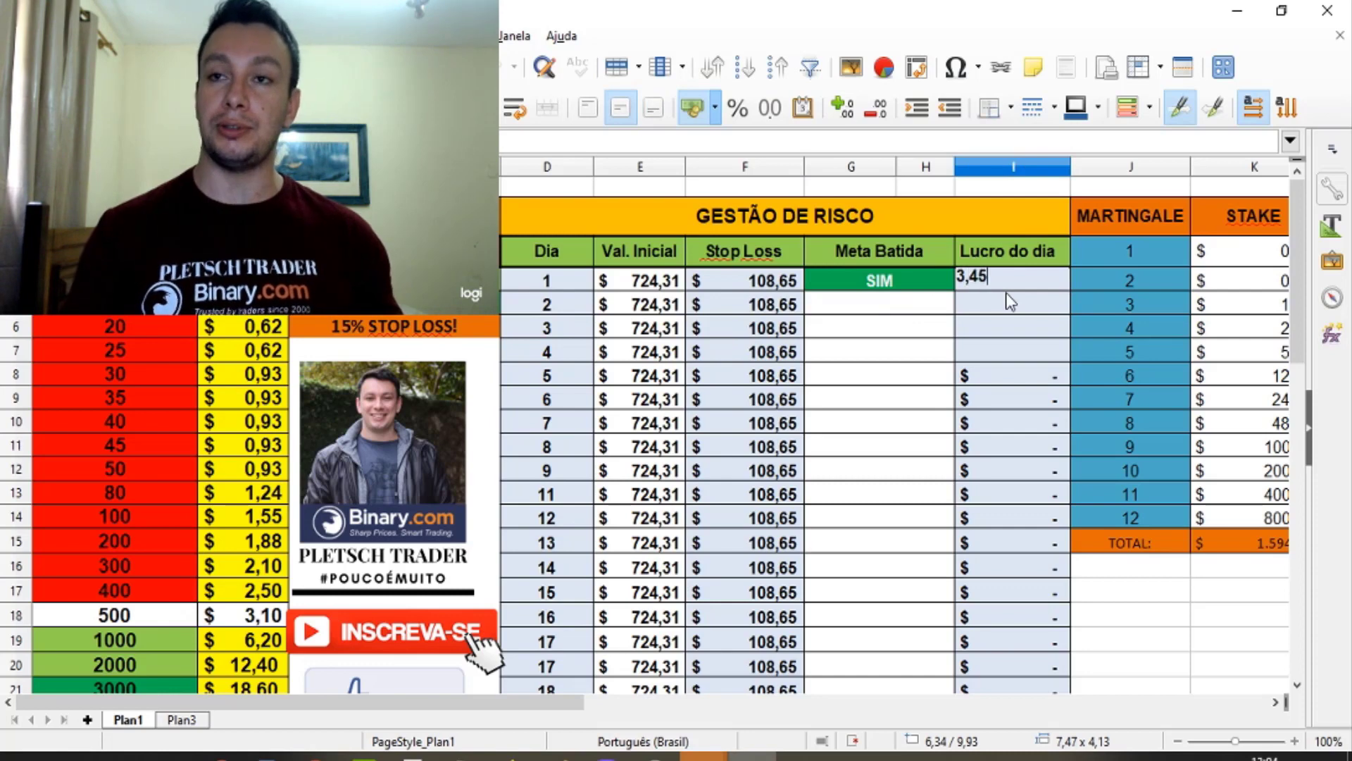
{"action": "key", "text": "Return"}
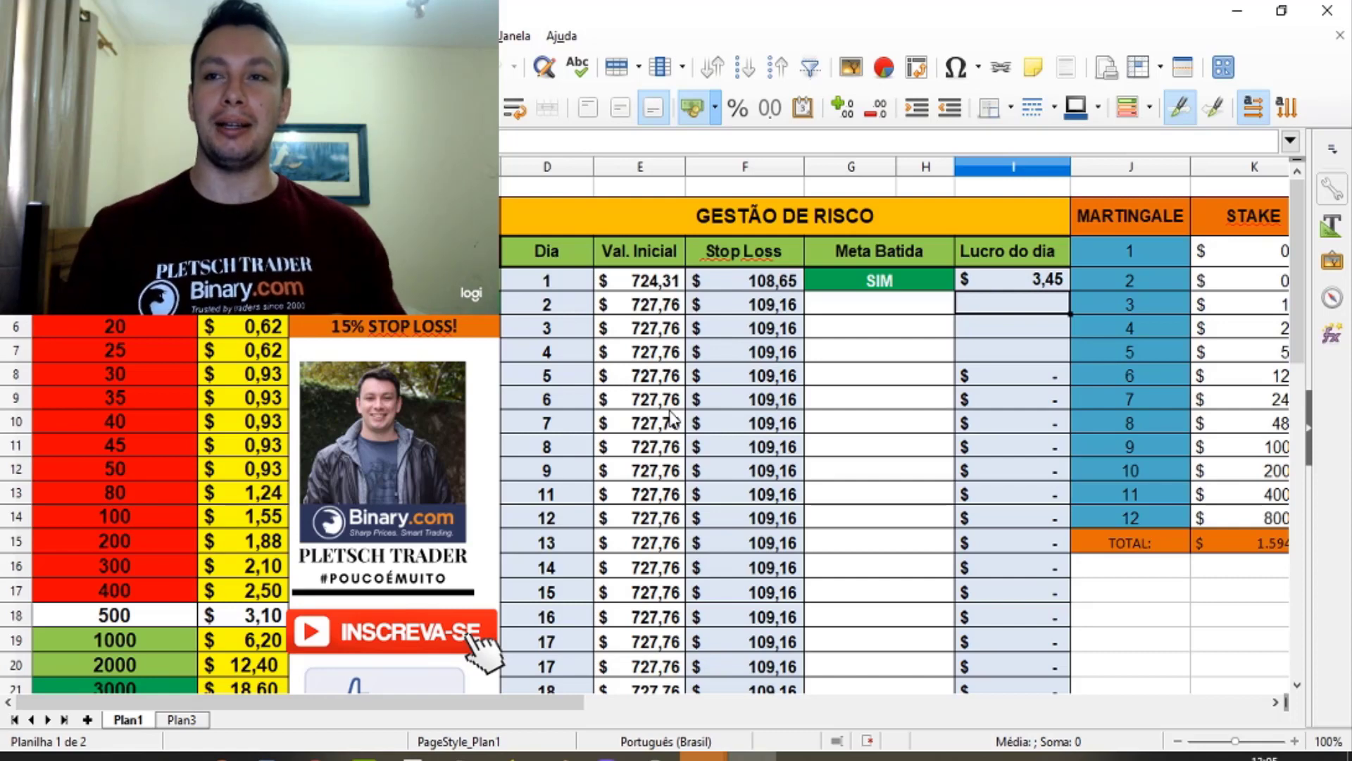
Check day 1's profit and day 2's initial value in the spreadsheet against the USD account balance in Binary Bot
{"action": "left_click", "coordinate": [1037, 281]}
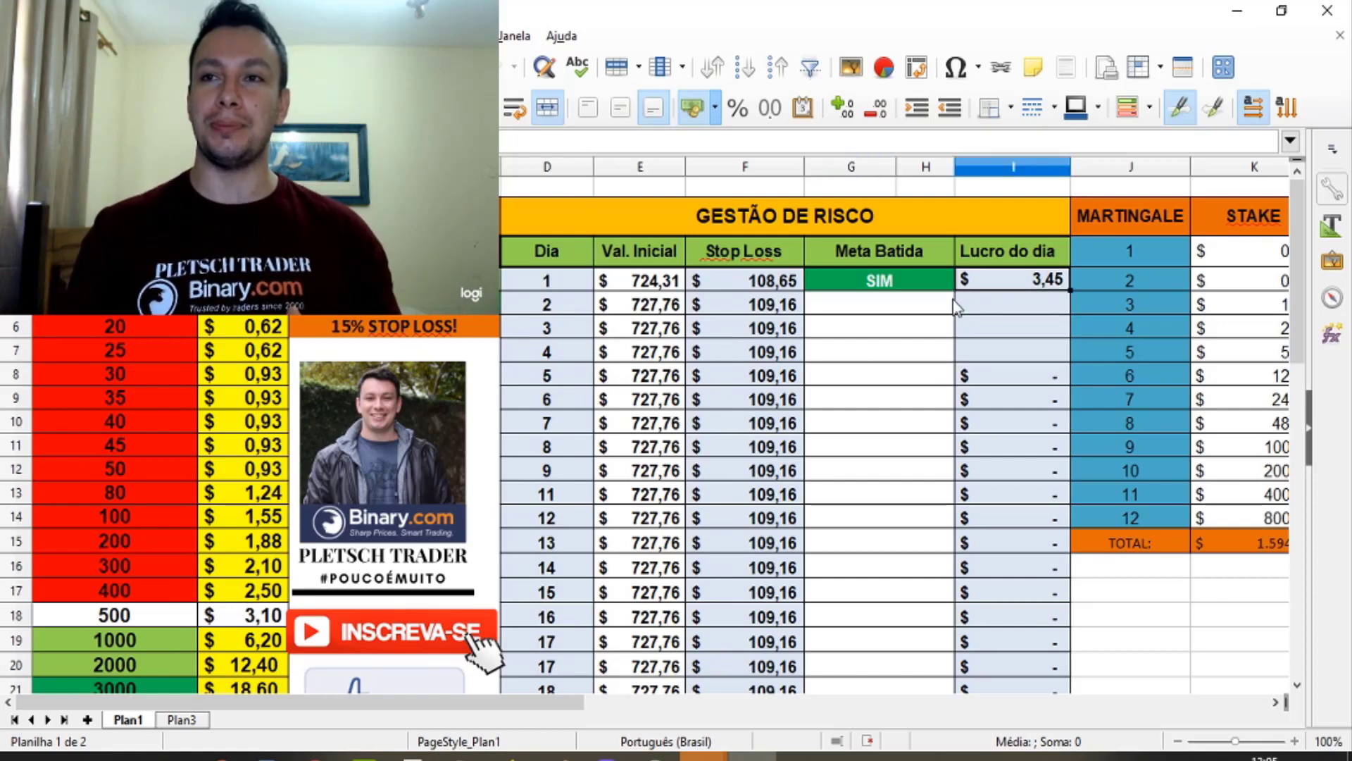
{"action": "left_click", "coordinate": [655, 310]}
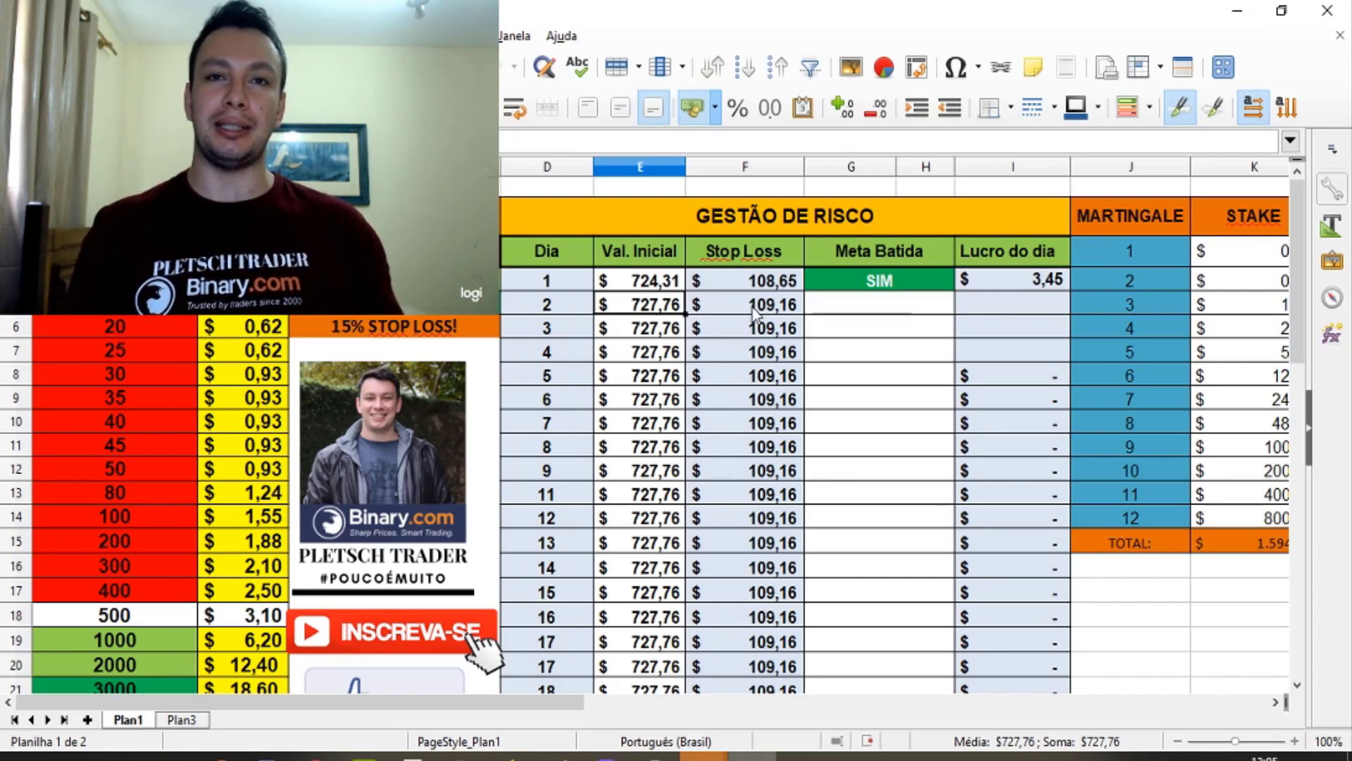
{"action": "key", "text": "alt+Tab"}
{"action": "left_click", "coordinate": [1224, 144]}
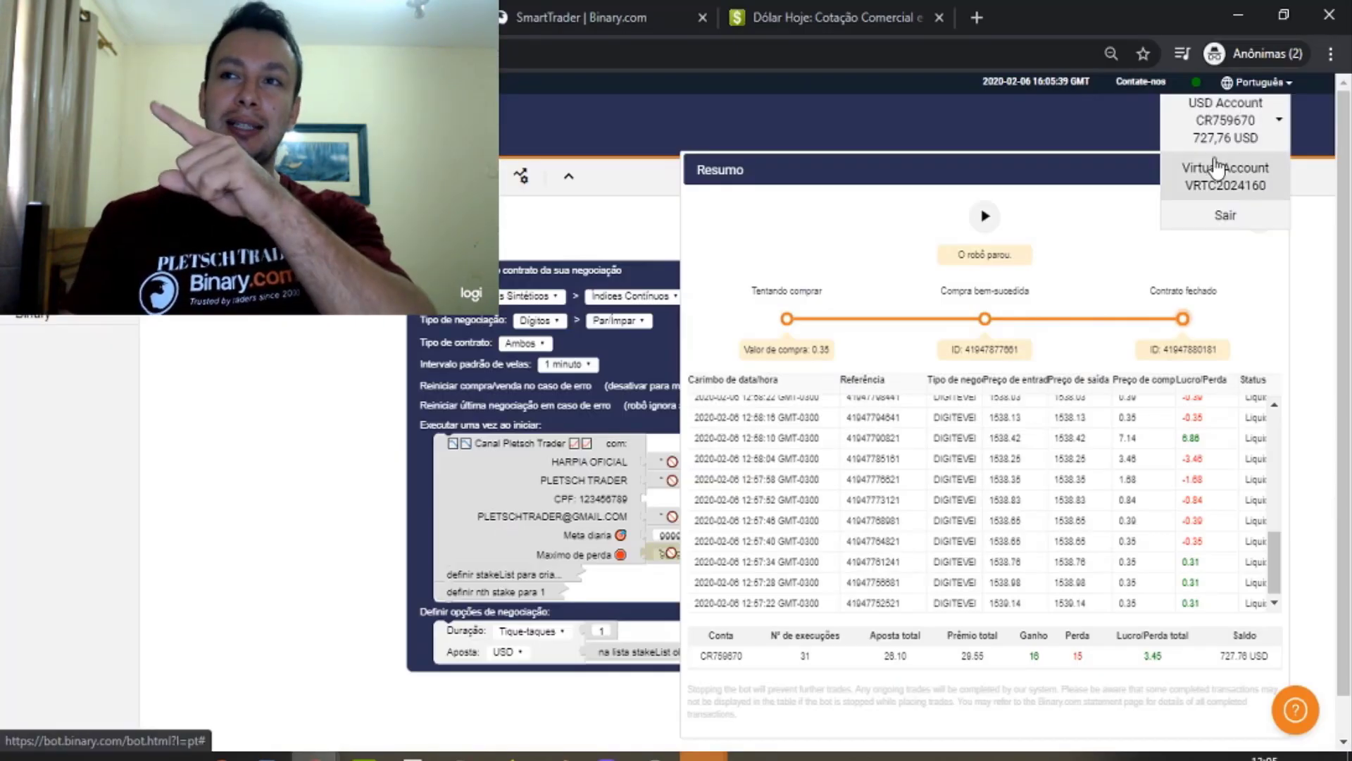
{"action": "left_click", "coordinate": [1058, 173]}
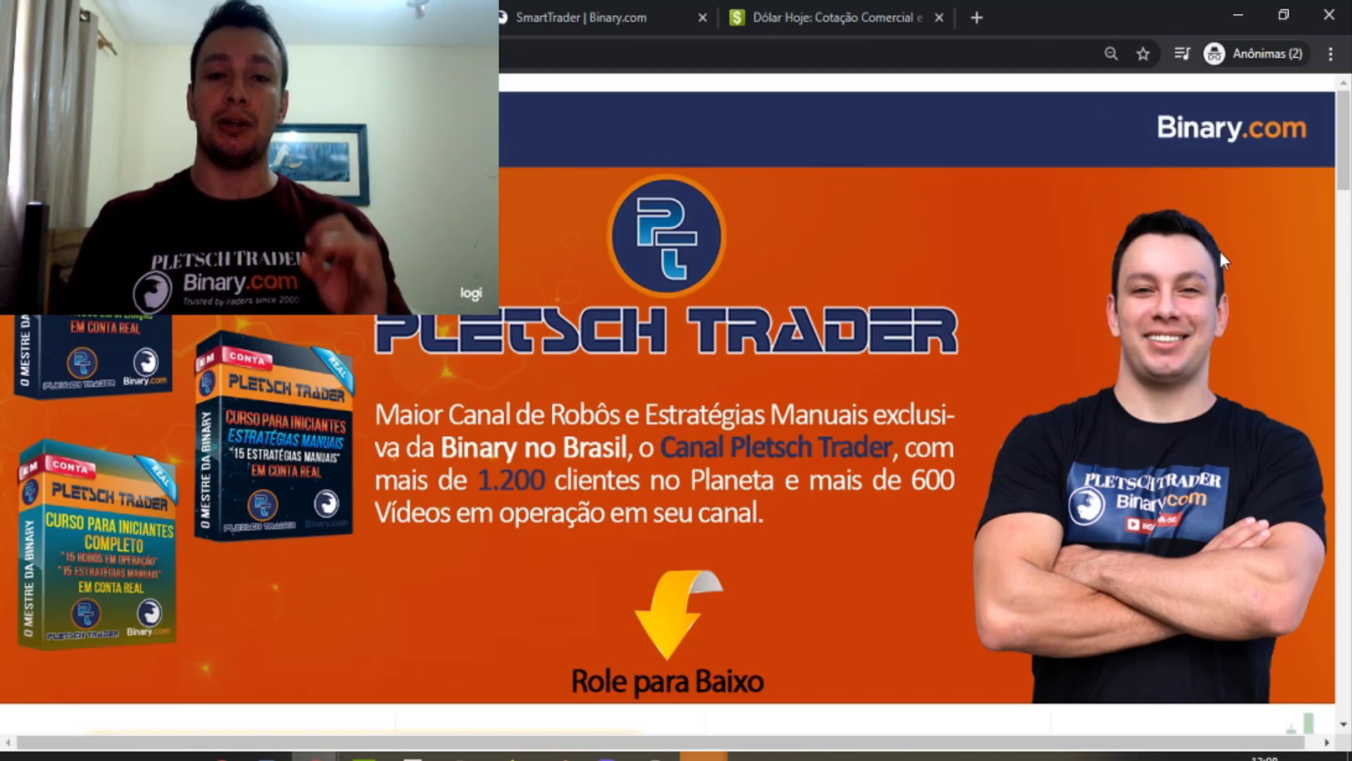
Look through the Pletsch Trader course page down to the section explaining what the Mestre da Binary course is
{"action": "scroll", "coordinate": [1347, 183], "scroll_direction": "down", "scroll_amount": 1}
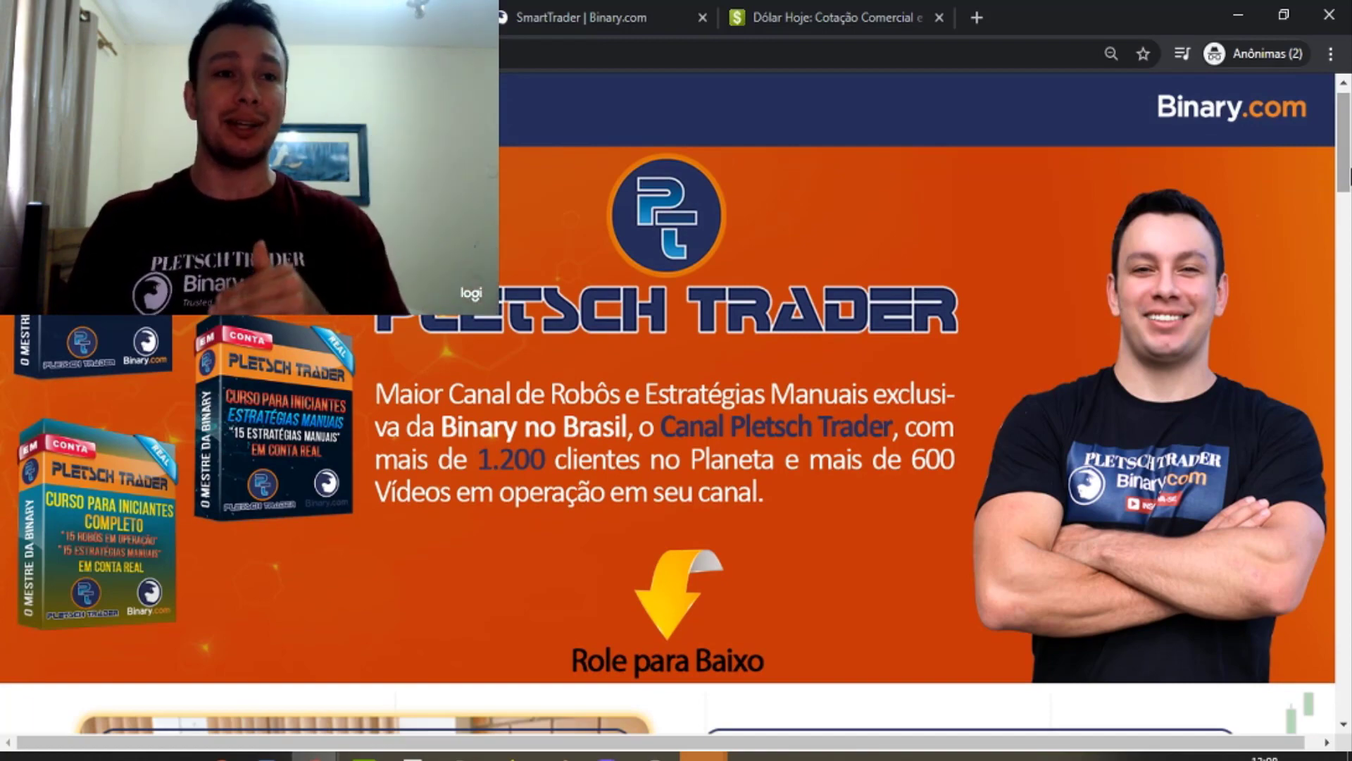
{"action": "scroll", "coordinate": [916, 401], "scroll_direction": "down", "scroll_amount": 3}
{"action": "scroll", "coordinate": [915, 402], "scroll_direction": "up", "scroll_amount": 1}
{"action": "scroll", "coordinate": [916, 402], "scroll_direction": "down", "scroll_amount": 1}
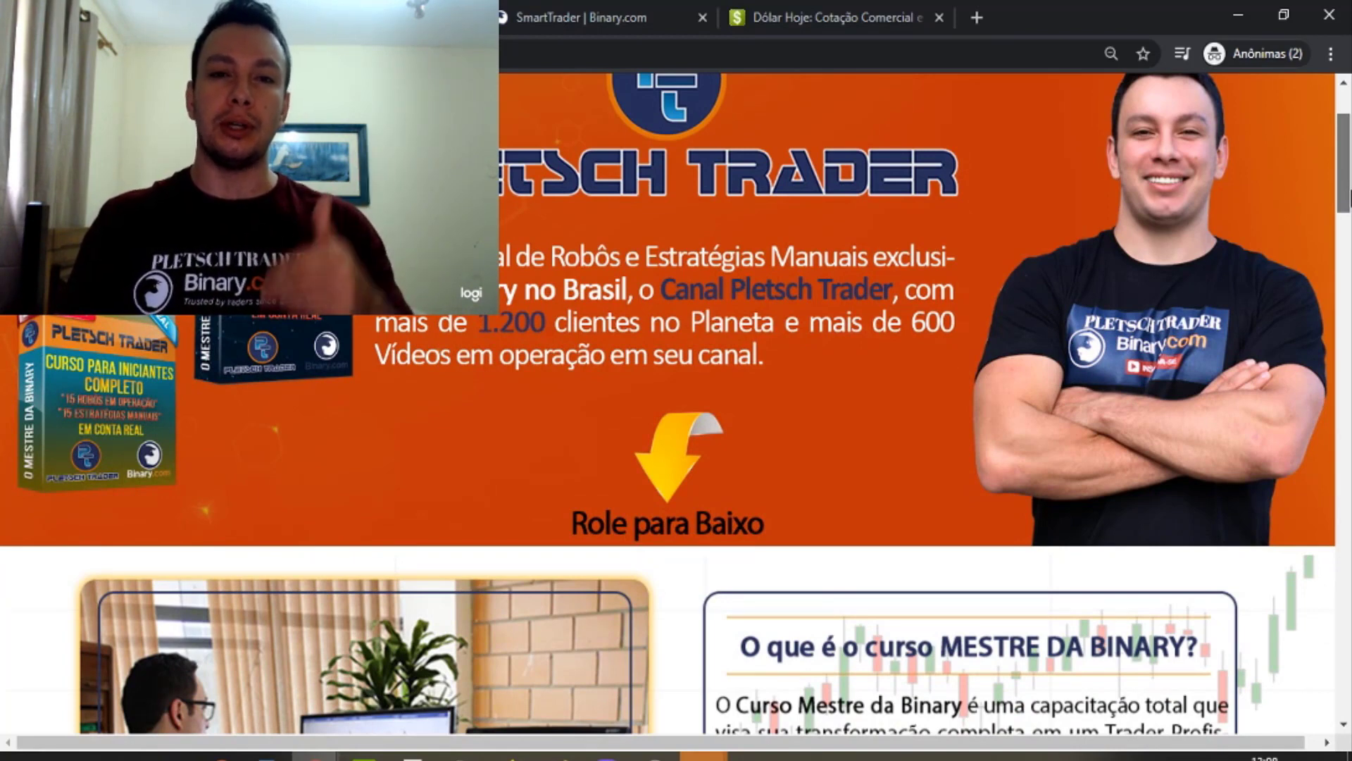
{"action": "scroll", "coordinate": [669, 405], "scroll_direction": "down", "scroll_amount": 2}
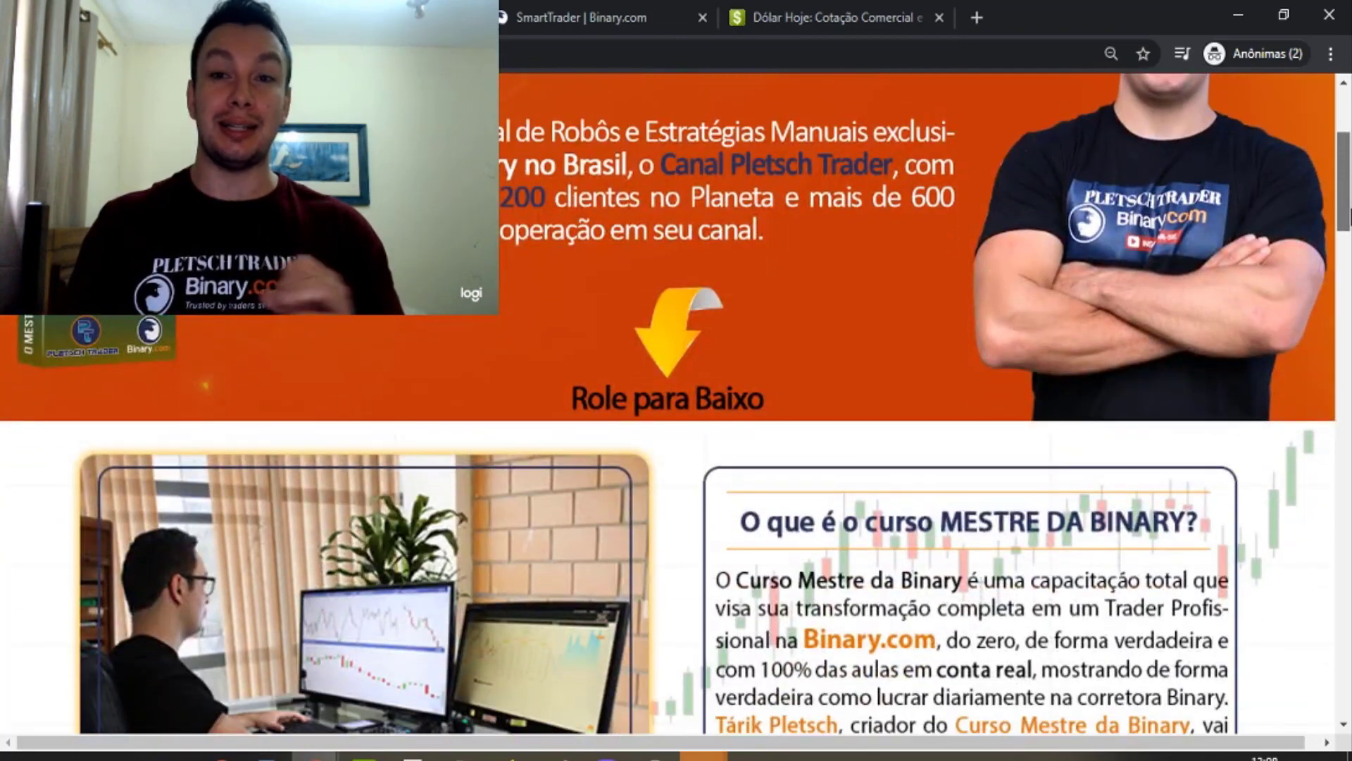
{"action": "left_click_drag", "start_coordinate": [1348, 215], "coordinate": [1348, 248]}
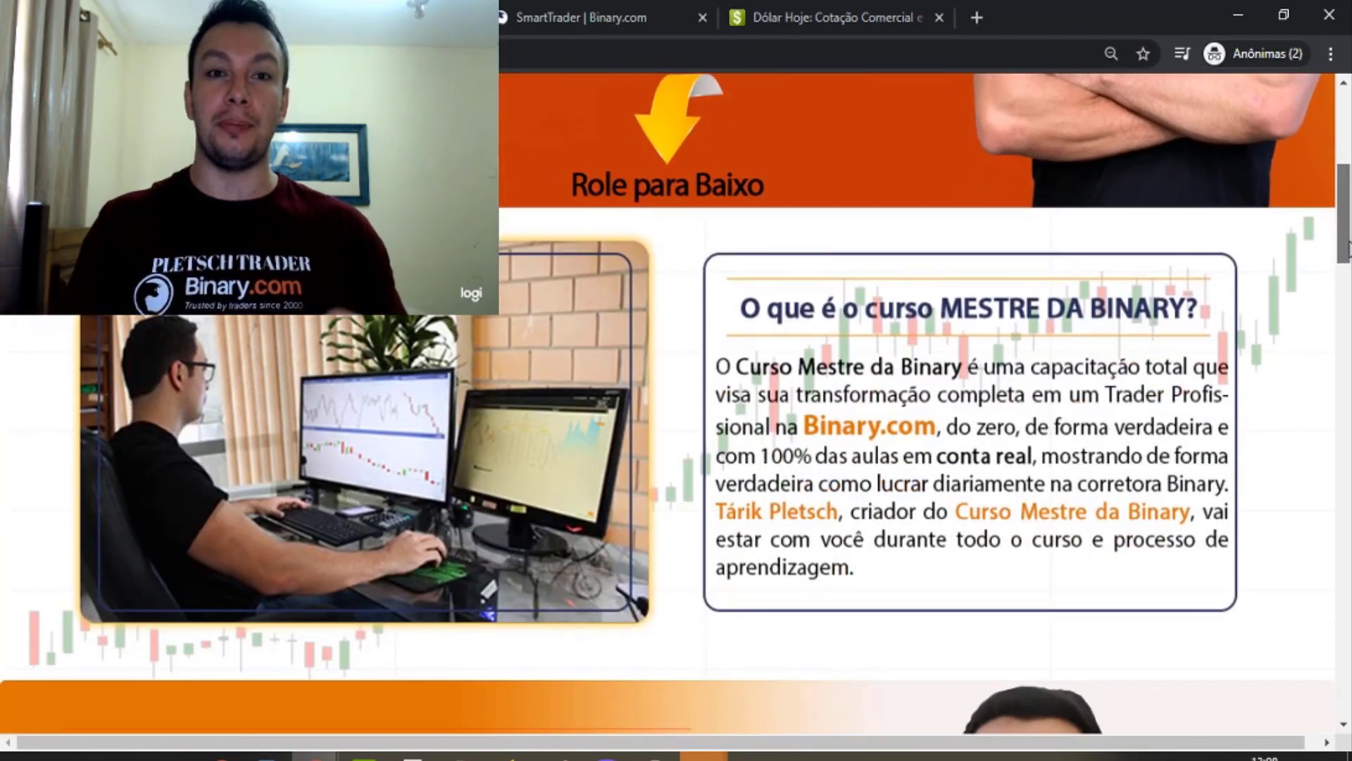